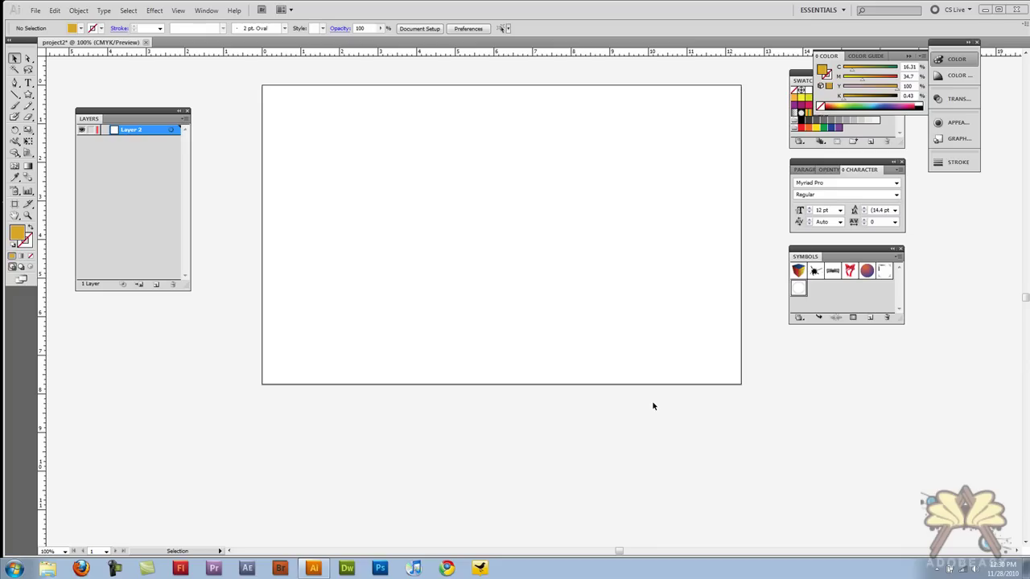
Delete the plain white symbol from the Symbols panel, confirming with Yes.
left_click(888, 318)
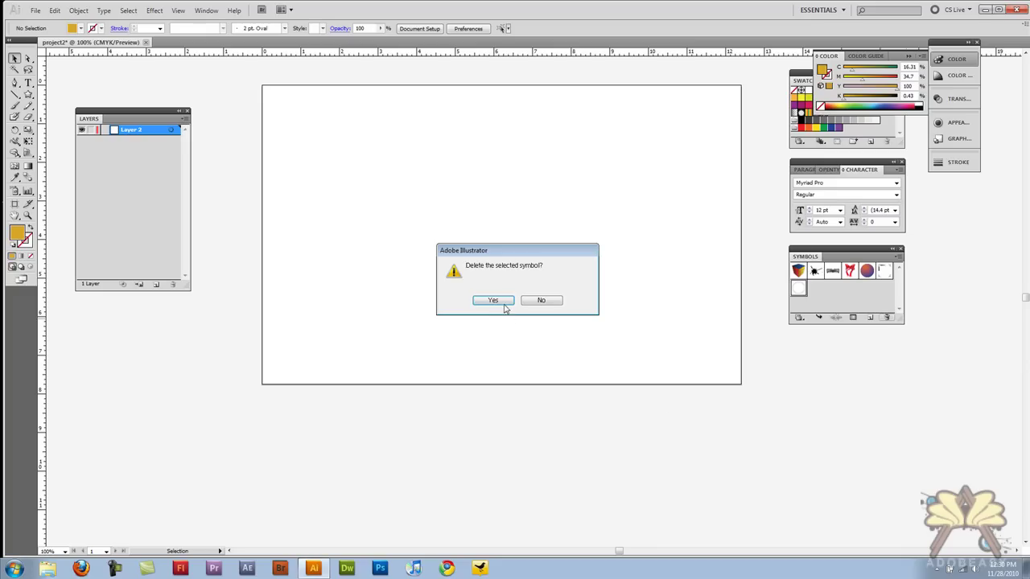
left_click(500, 304)
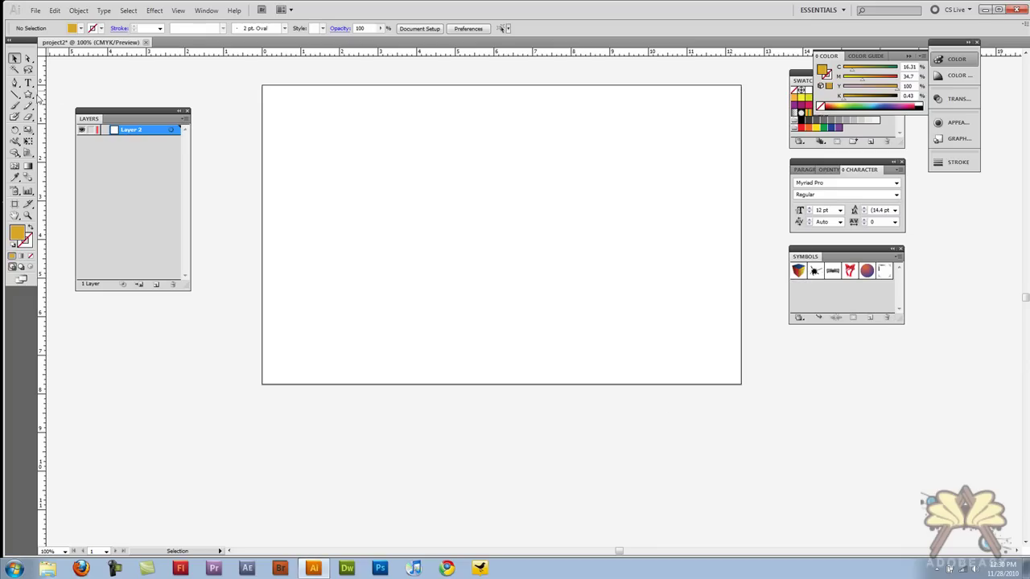
Draw a rectangle filled with blue 2291FF covering the whole artboard.
left_click_drag(34, 95, 54, 99)
double_click(18, 233)
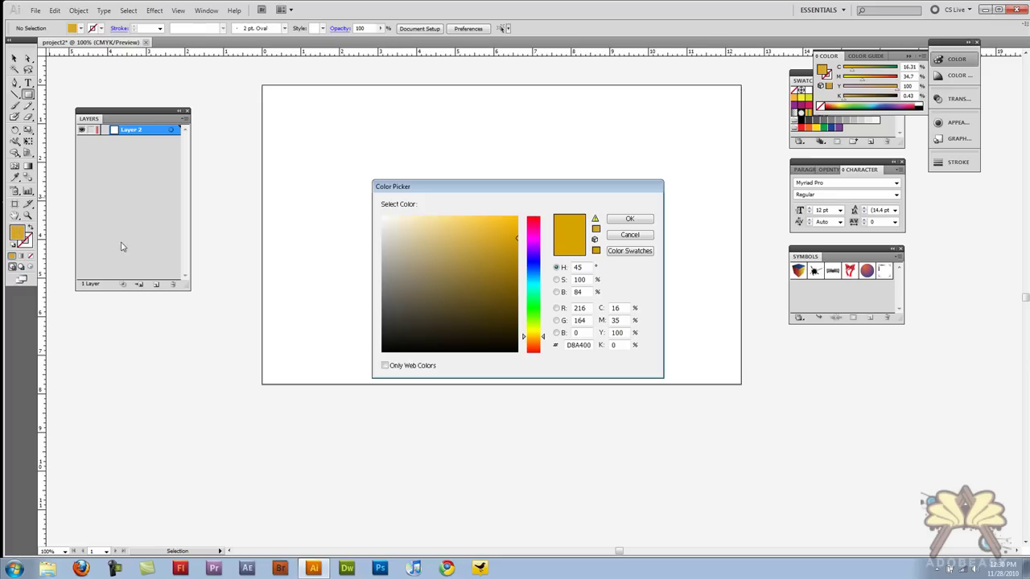
left_click(534, 275)
left_click_drag(475, 216, 500, 215)
left_click(630, 218)
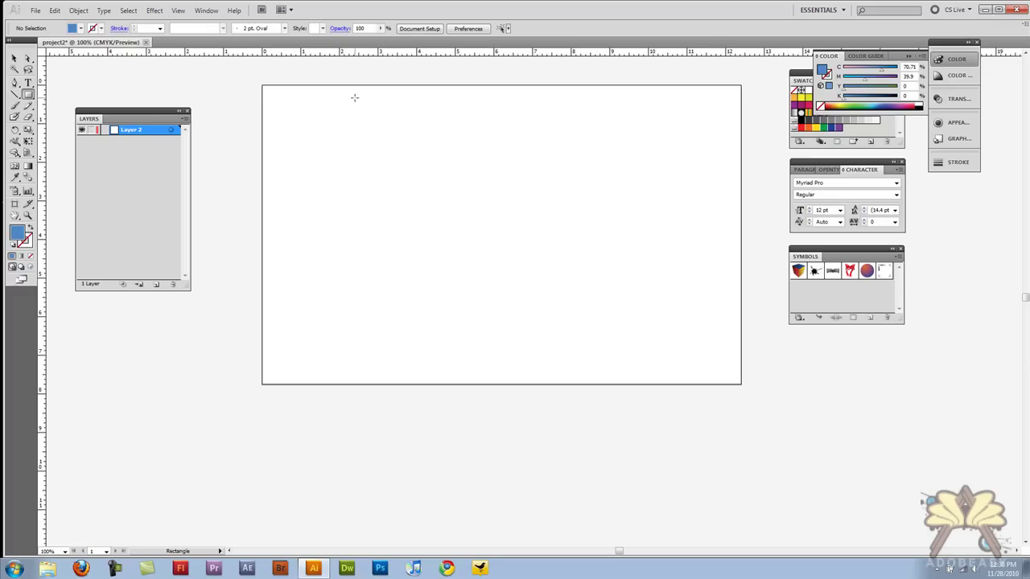
left_click_drag(262, 84, 742, 384)
Lock the layer holding the blue rectangle and add a new layer above it.
left_click(13, 59)
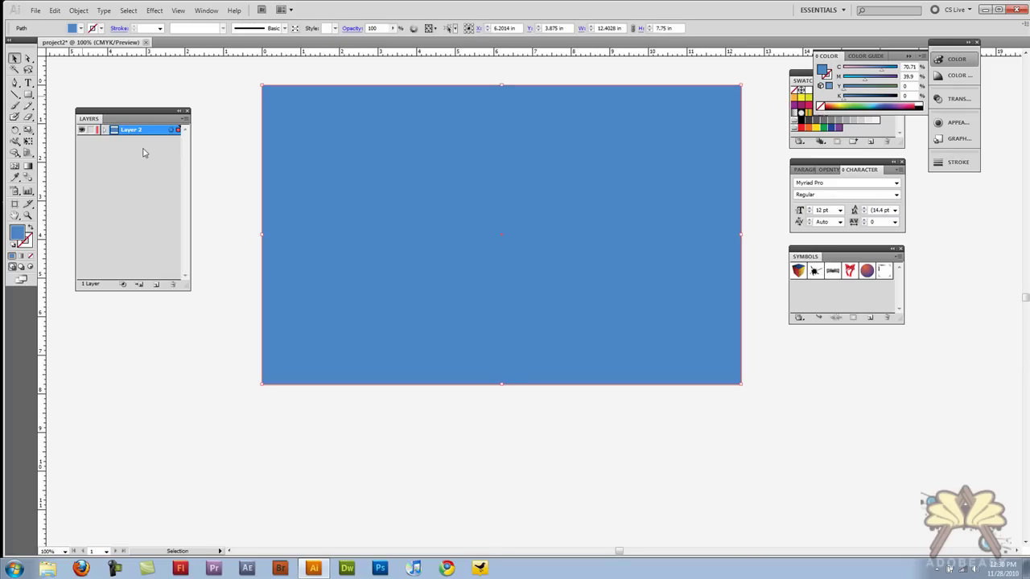
left_click(202, 329)
left_click(157, 284)
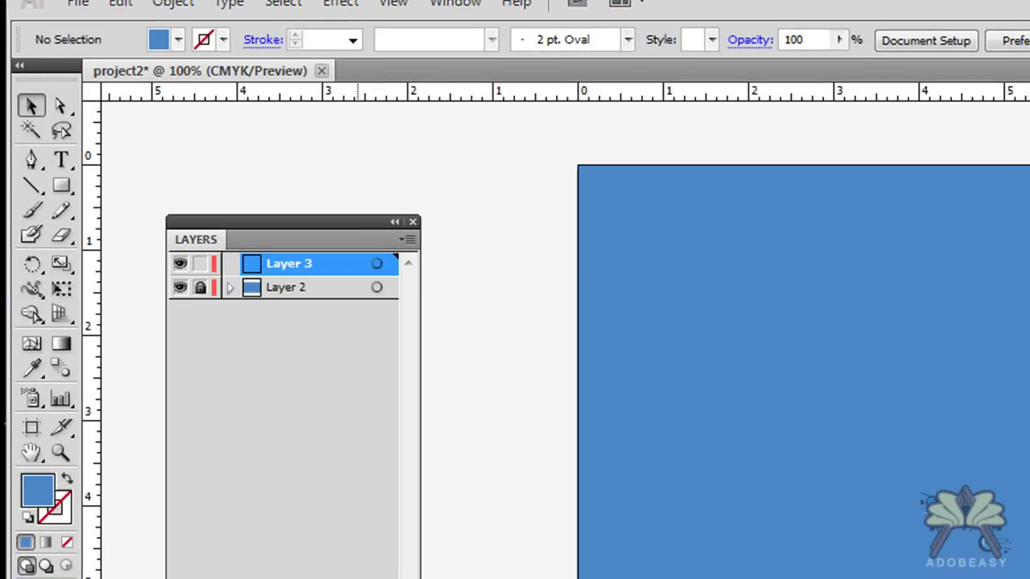
Create a five-point star with the Star tool.
left_click_drag(71, 187, 153, 289)
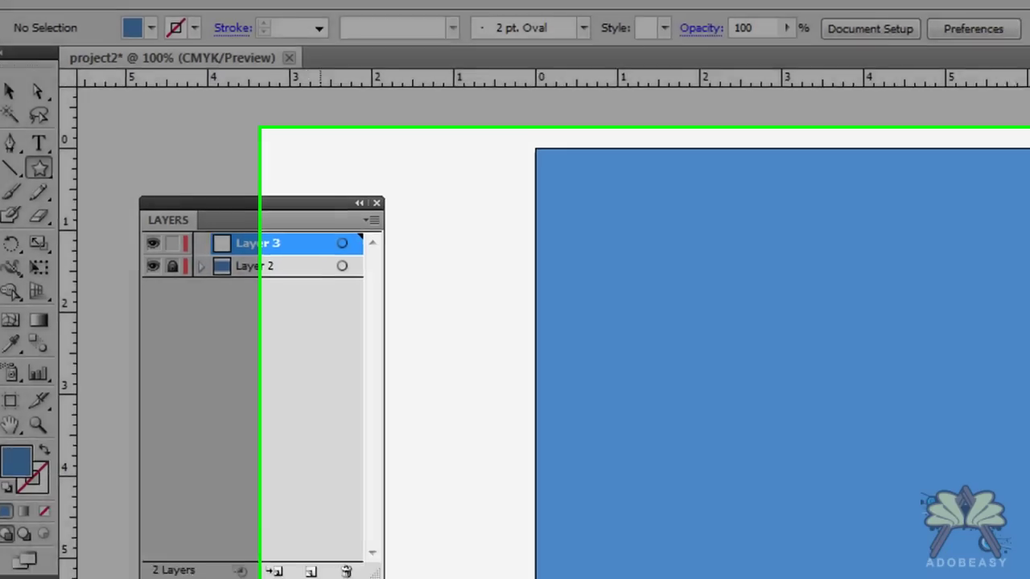
left_click(365, 578)
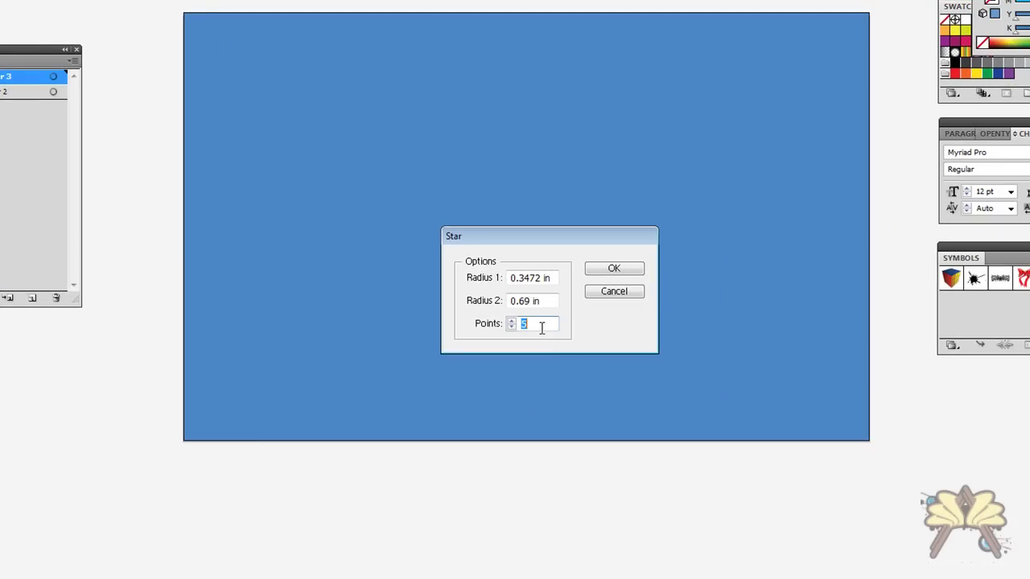
key("Return")
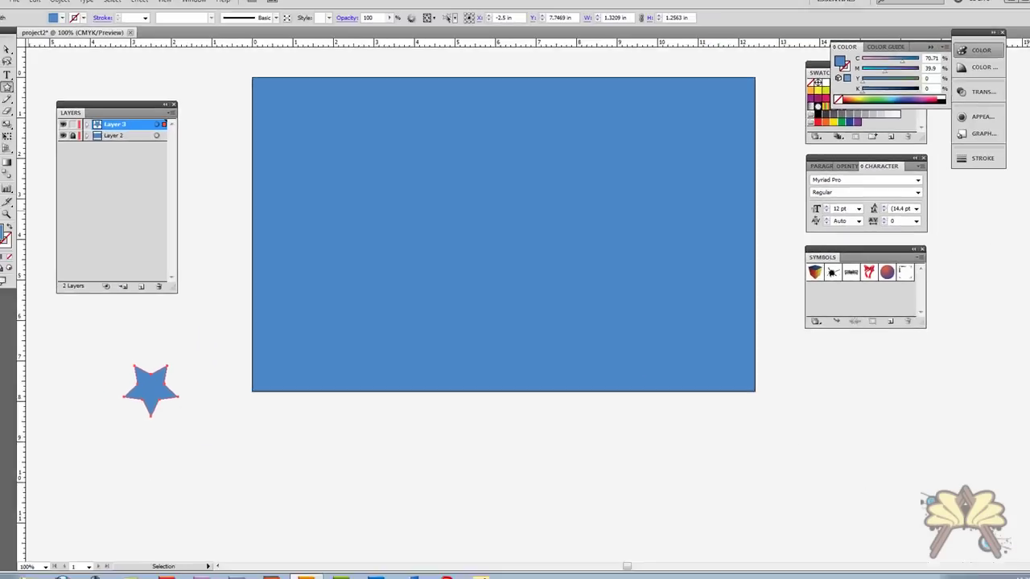
Fill the star orange FFB000 and move it to the centre of the blue rectangle.
double_click(0, 224)
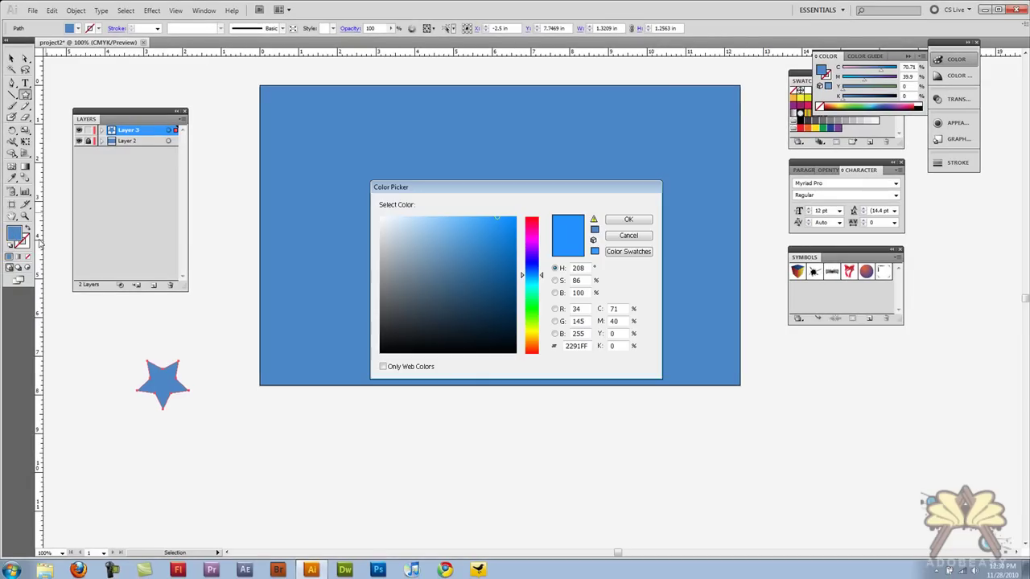
left_click(537, 339)
left_click_drag(510, 292, 519, 211)
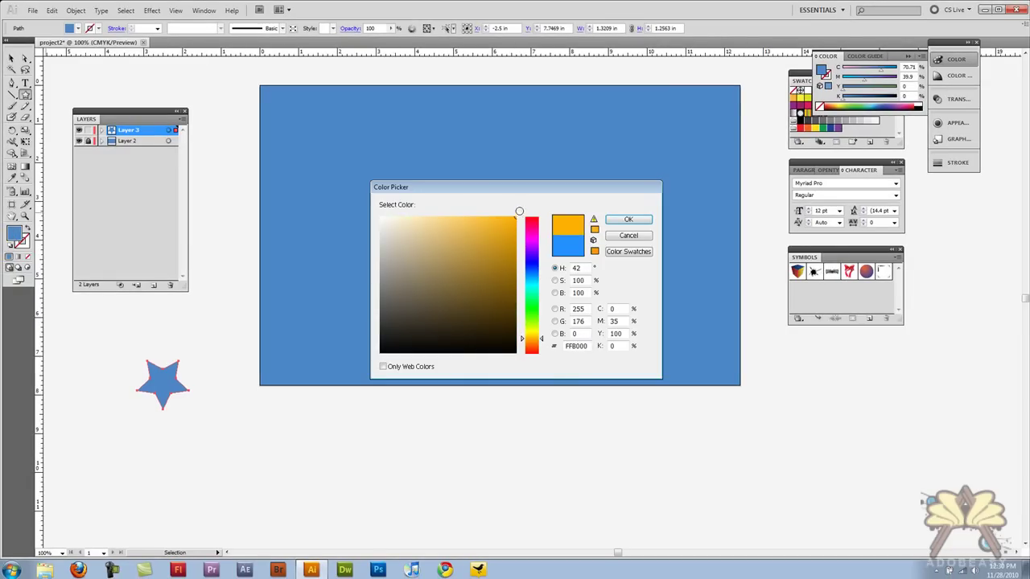
left_click(627, 220)
left_click(11, 58)
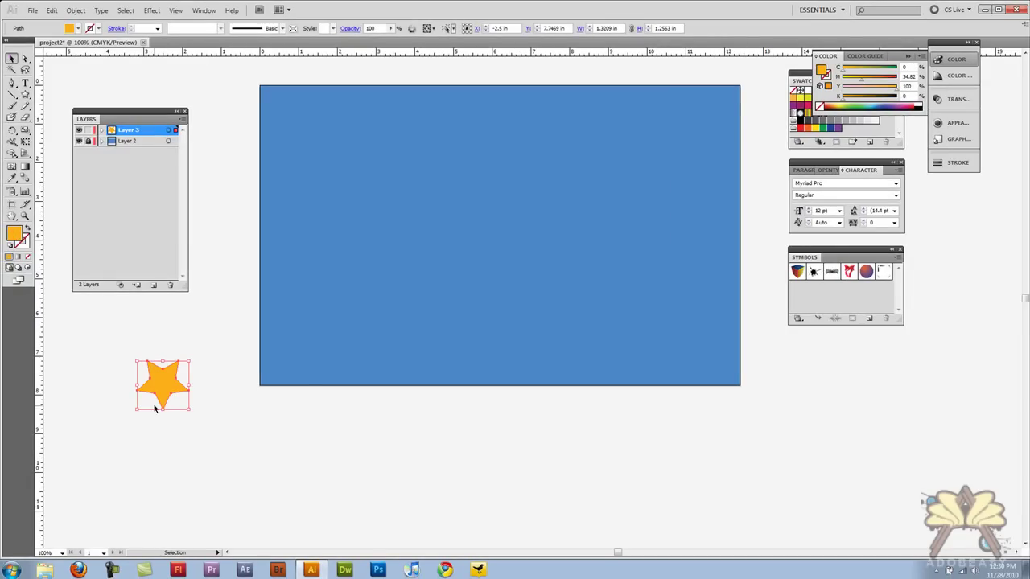
left_click_drag(167, 381, 678, 302)
Apply a 3D Extrude & Bevel effect with default settings to the enlarged star.
left_click(658, 439)
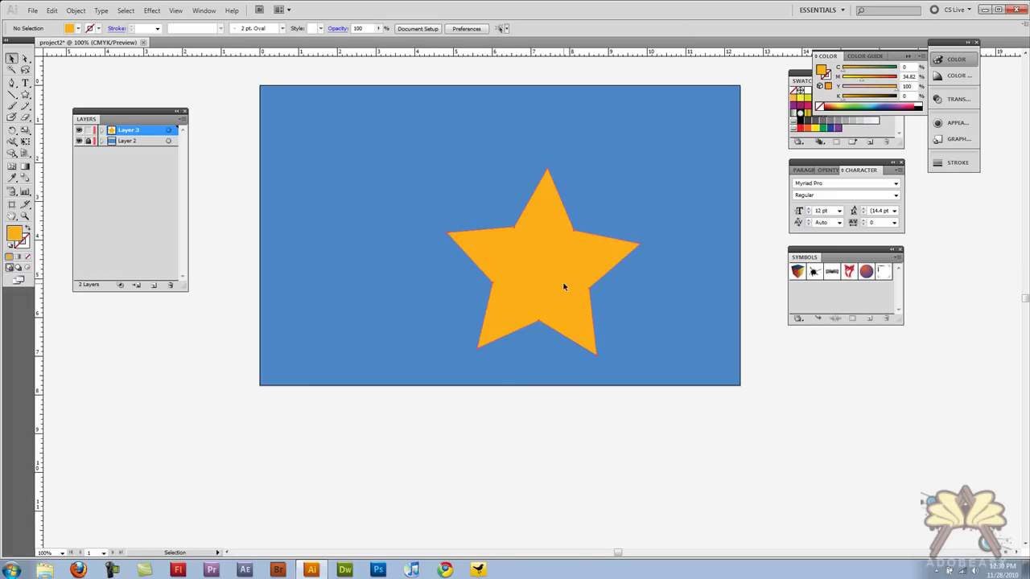
left_click(563, 285)
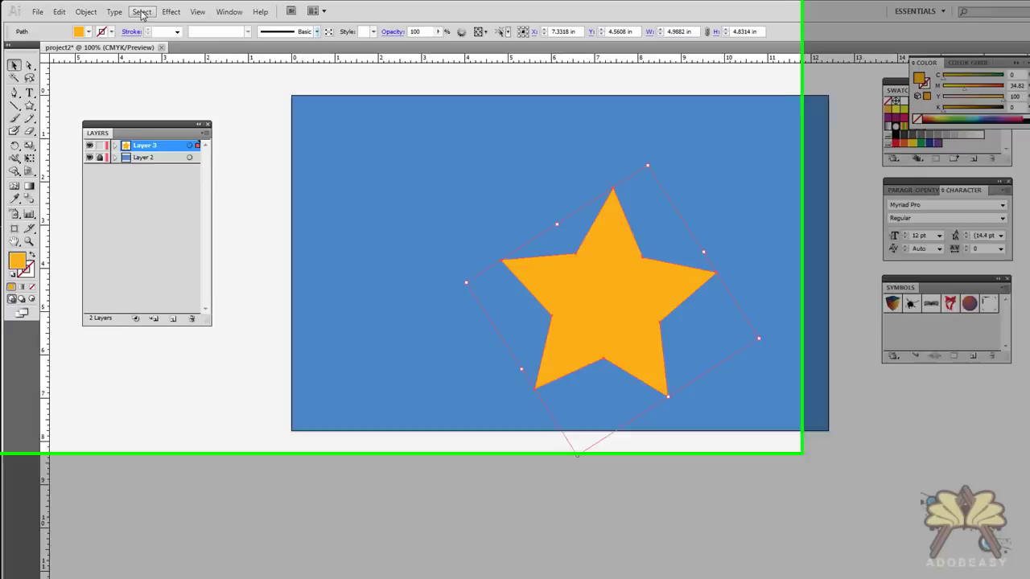
left_click(152, 10)
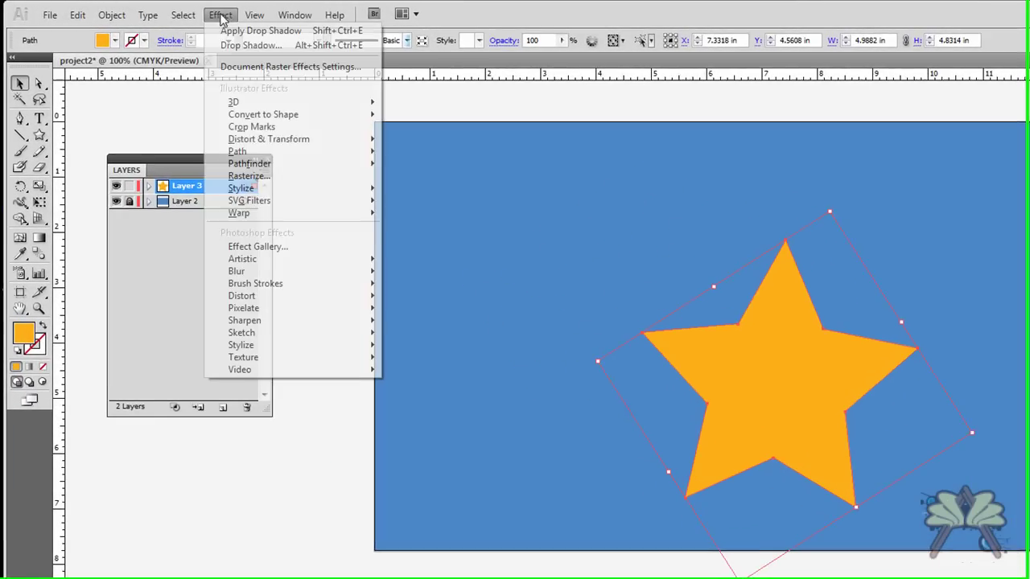
mouse_move(251, 76)
left_click(431, 108)
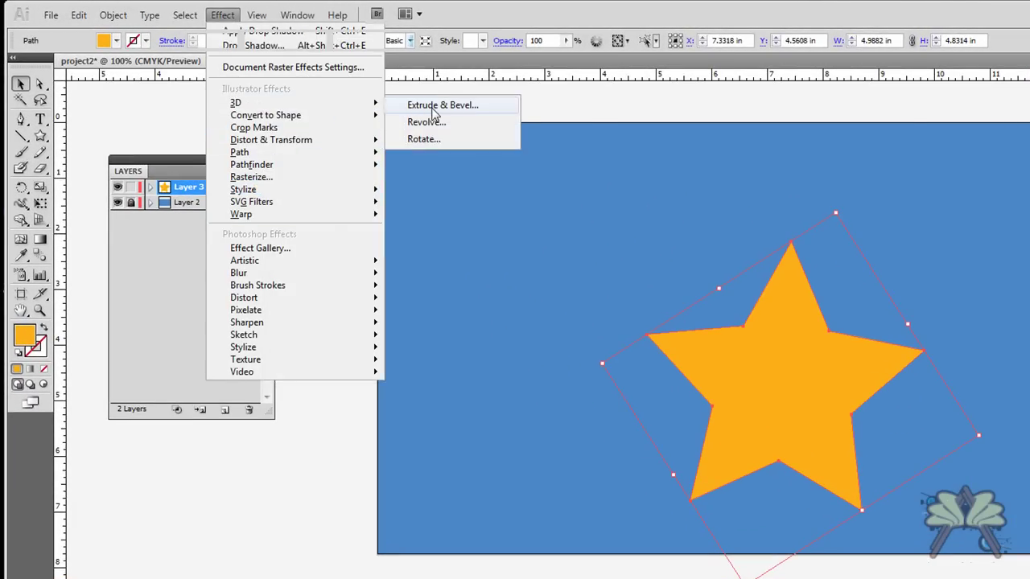
left_click(854, 121)
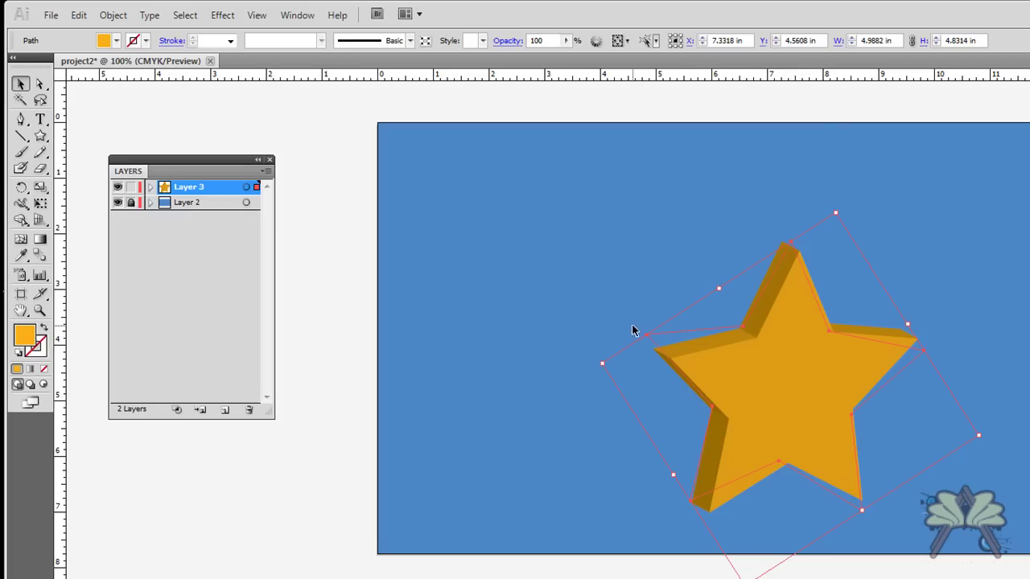
left_click_drag(786, 391, 751, 383)
Add a Drop Shadow effect to the star and move it right of centre.
left_click(222, 14)
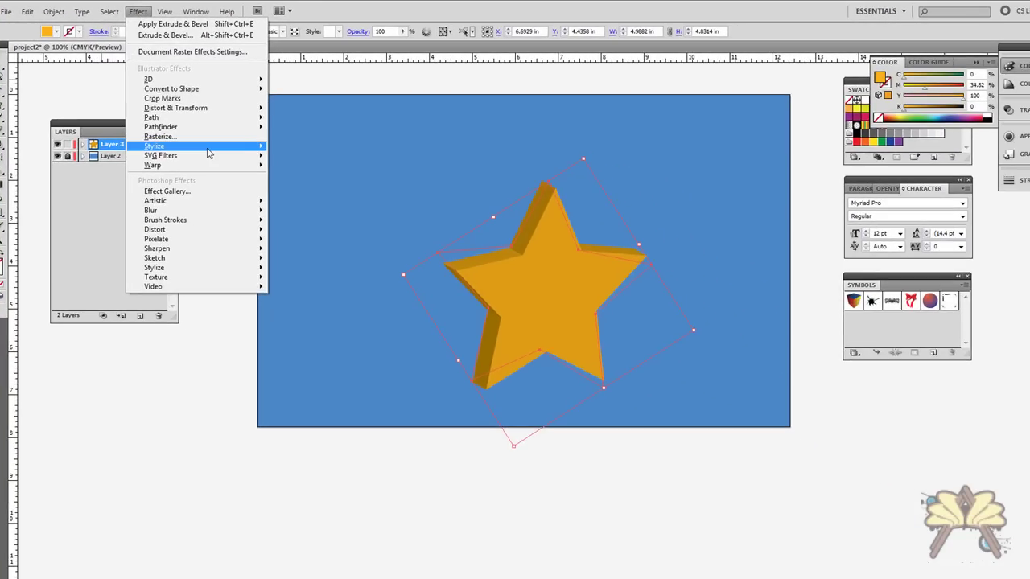
mouse_move(210, 147)
left_click(318, 149)
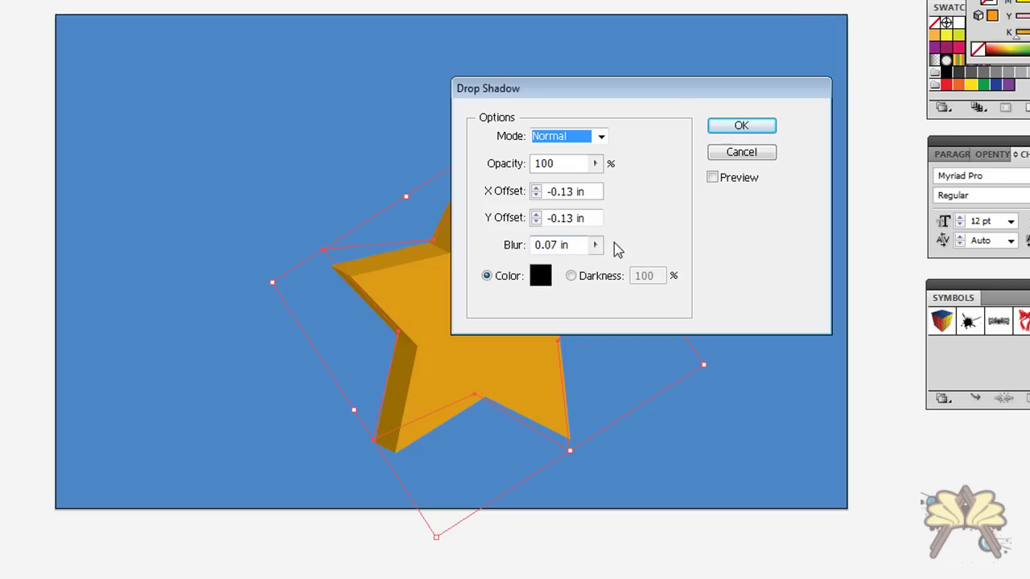
left_click(742, 131)
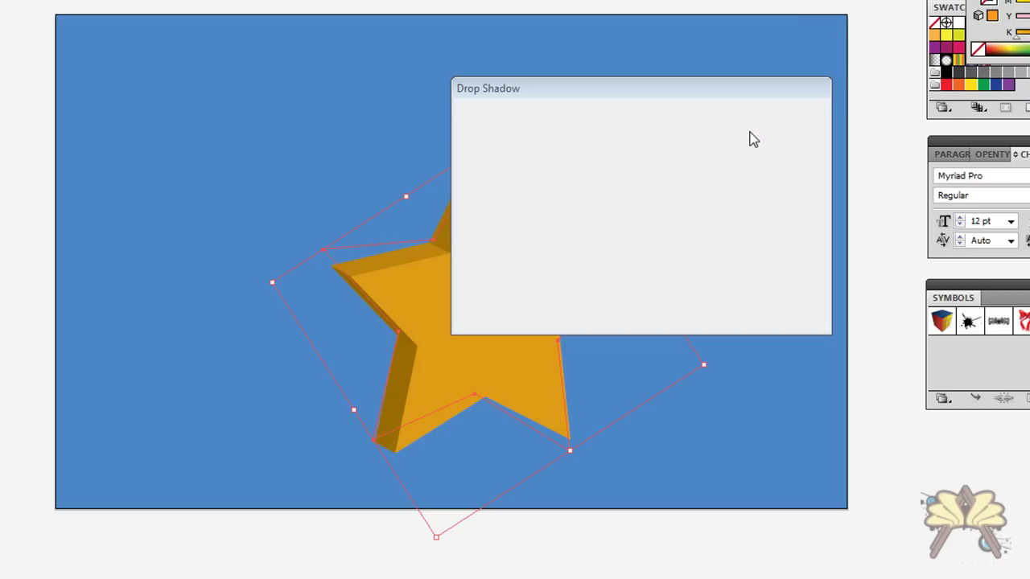
left_click(600, 574)
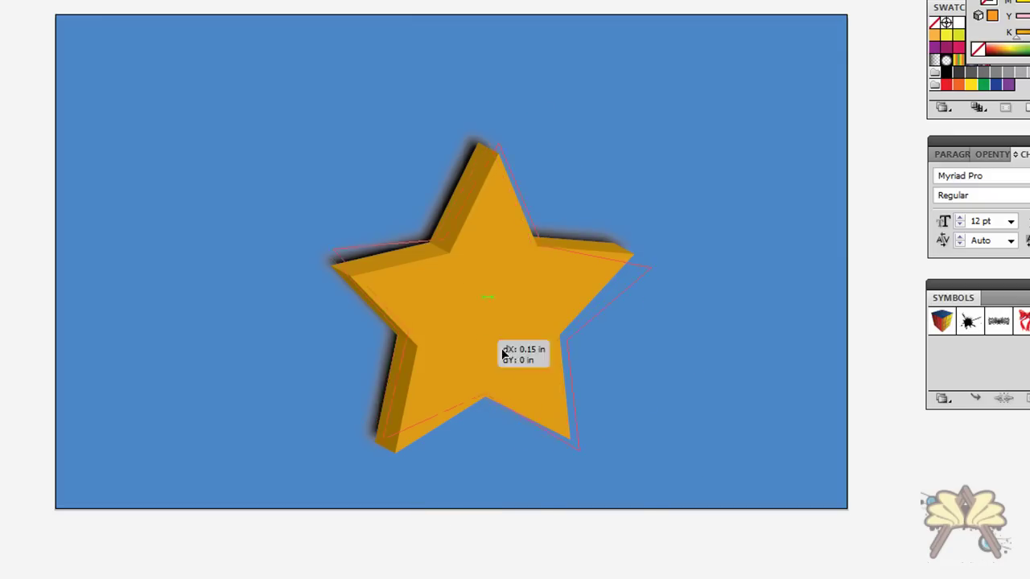
left_click_drag(508, 351, 711, 576)
left_click(684, 574)
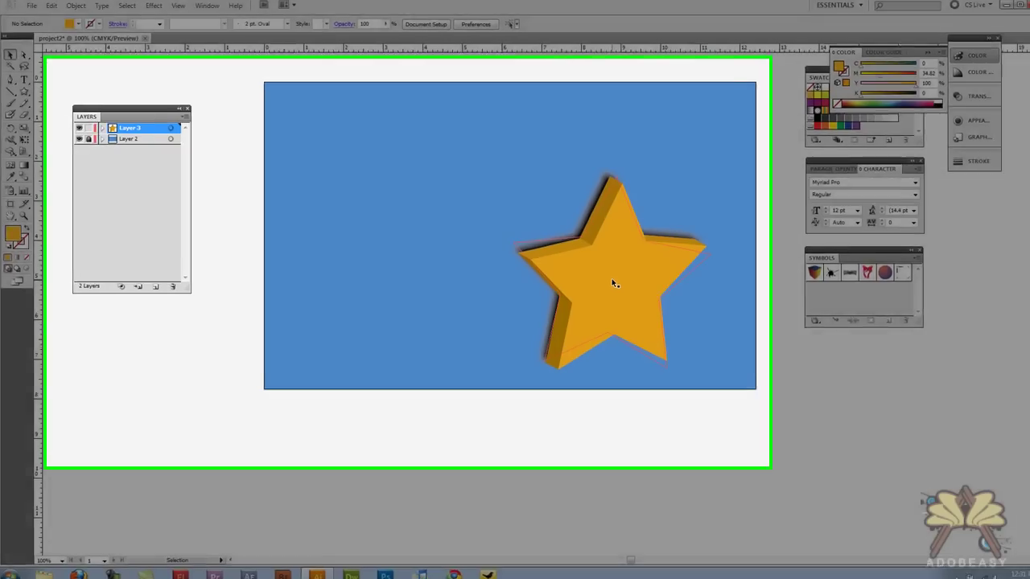
Lock the star's layer and add a new layer on top.
left_click(612, 278)
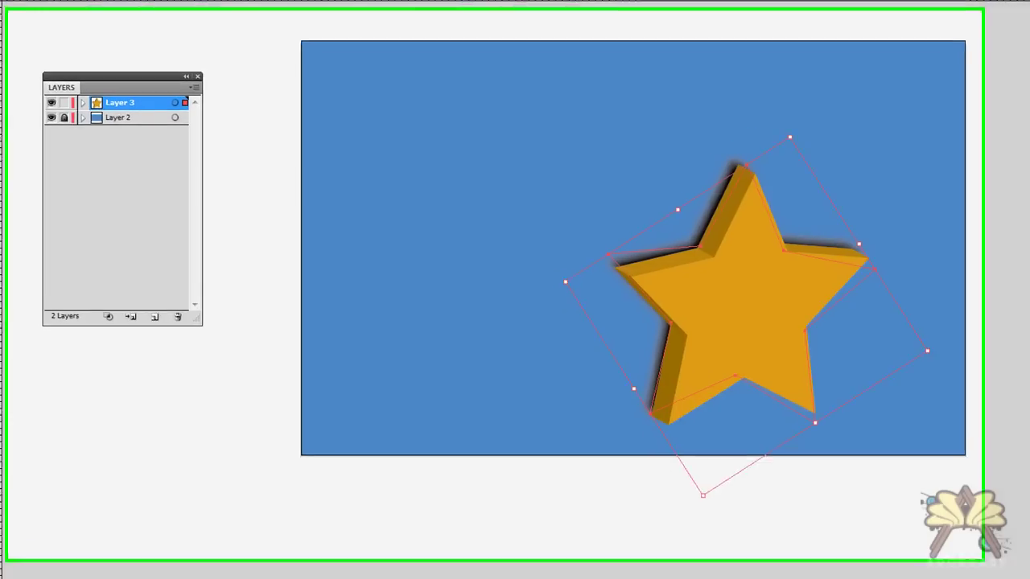
left_click(58, 96)
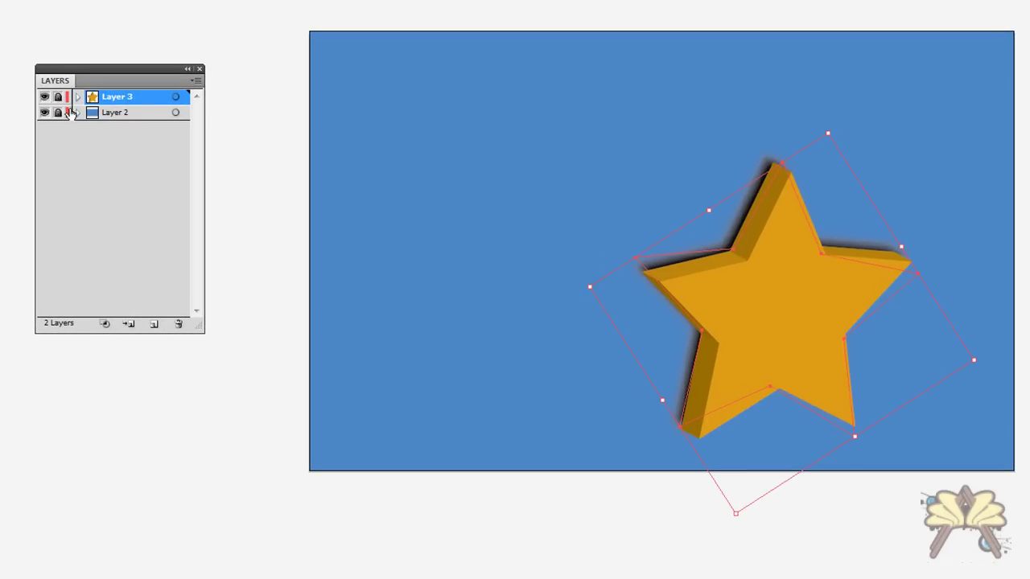
left_click(154, 324)
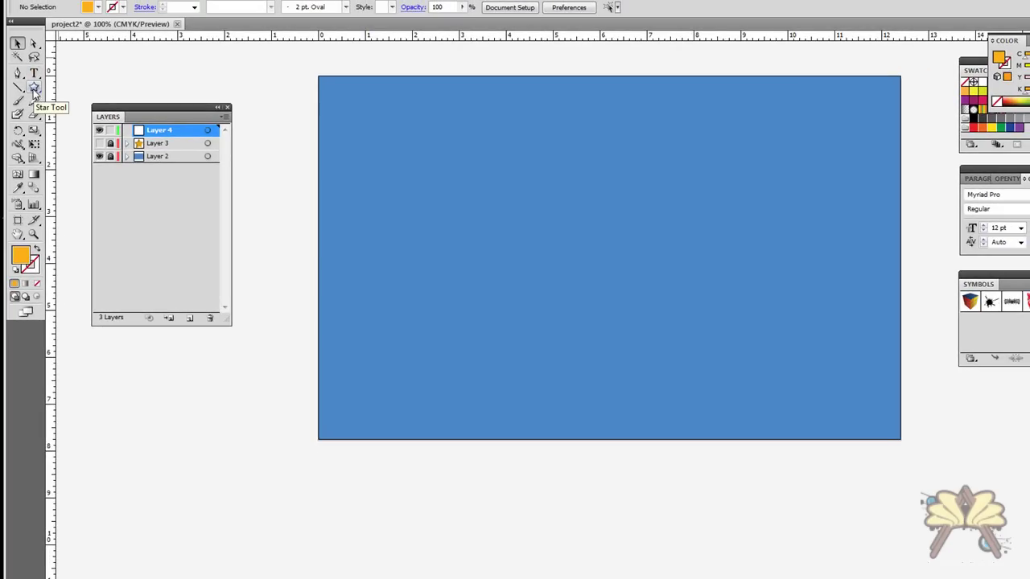
Draw a small circle with white fill and E5E5E5 outline near the sky's top-left.
left_click(34, 90)
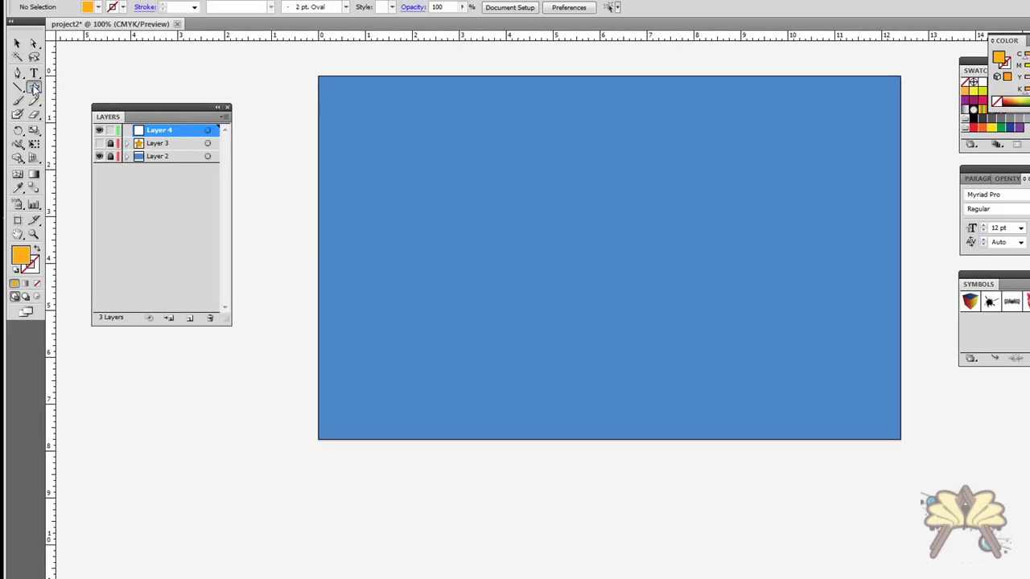
left_click_drag(35, 90, 57, 121)
double_click(20, 255)
left_click(465, 236)
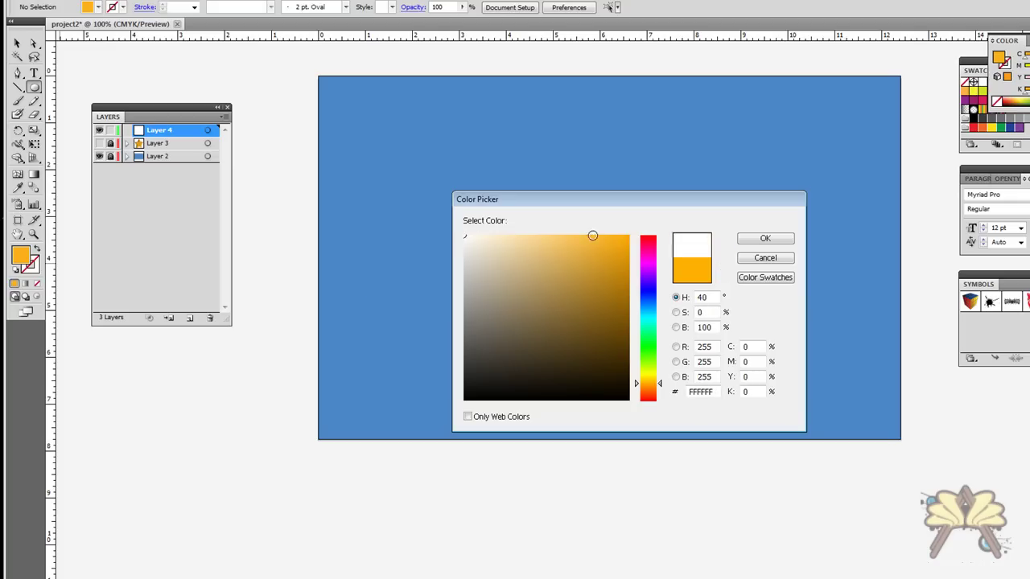
left_click(760, 239)
double_click(32, 267)
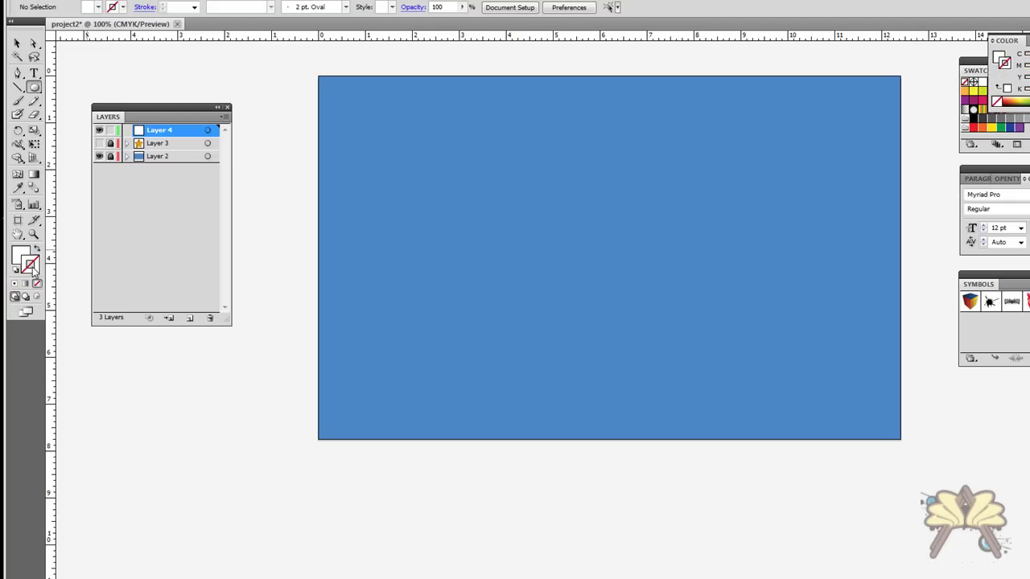
left_click_drag(503, 292, 454, 249)
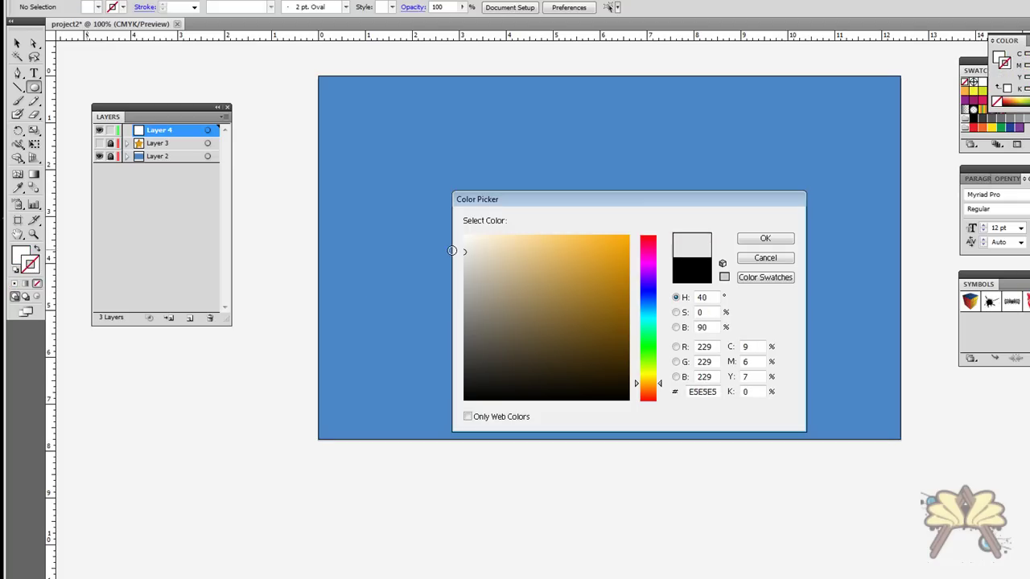
left_click(765, 239)
left_click_drag(437, 156, 439, 159)
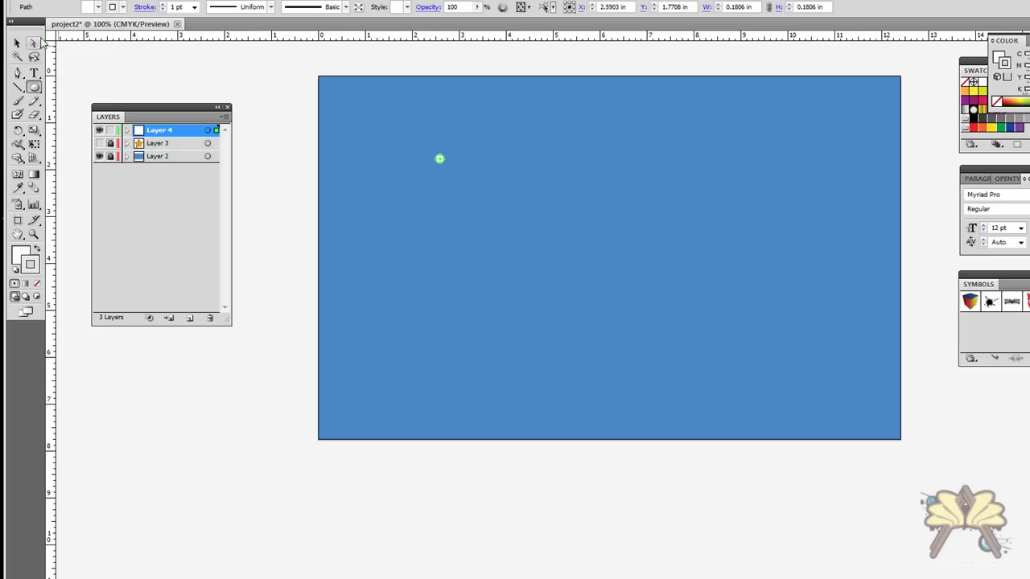
Drag the circle into the Symbols panel and name the new symbol 'snow'.
left_click(17, 44)
left_click(276, 153)
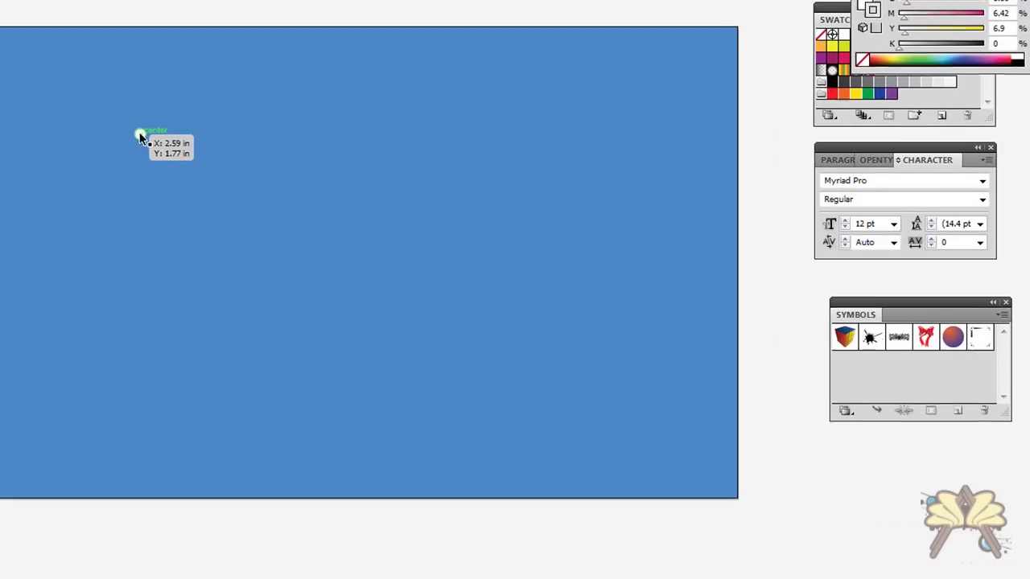
left_click_drag(139, 135, 864, 375)
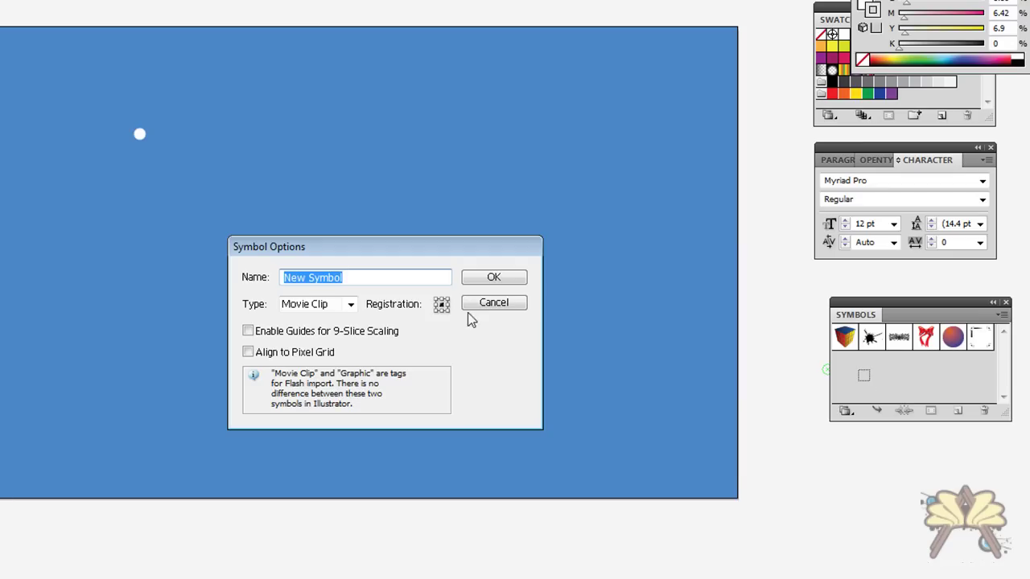
key("BackSpace")
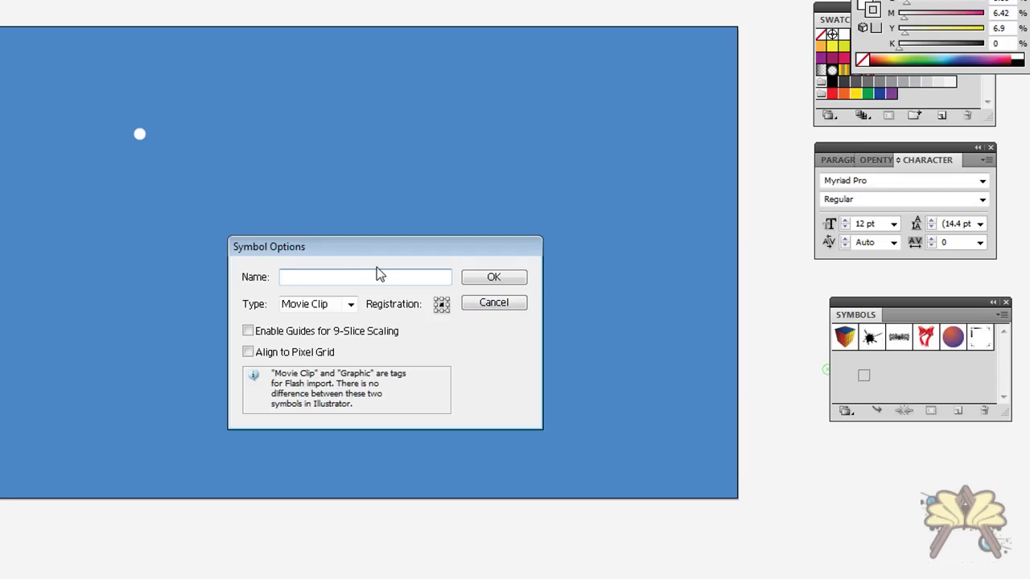
type("snow")
key("Return")
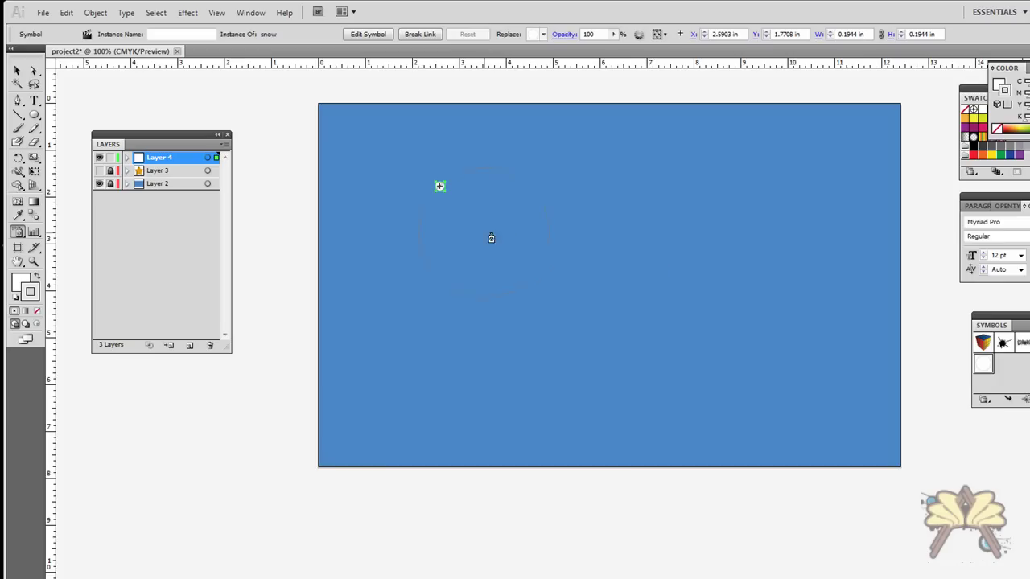
Spray snow symbol instances across the top, sides and centre of the sky, then deselect.
mouse_move(447, 260)
left_mouse_down()
mouse_move(473, 266)
mouse_move(701, 236)
left_mouse_up()
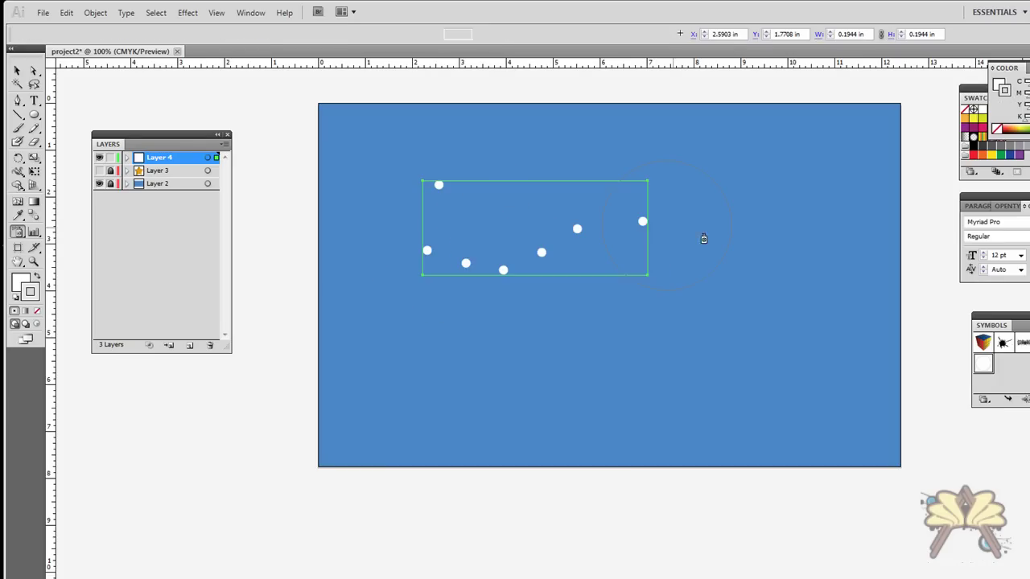
left_click_drag(544, 158, 744, 159)
left_click_drag(813, 260, 728, 338)
left_click_drag(727, 238, 671, 291)
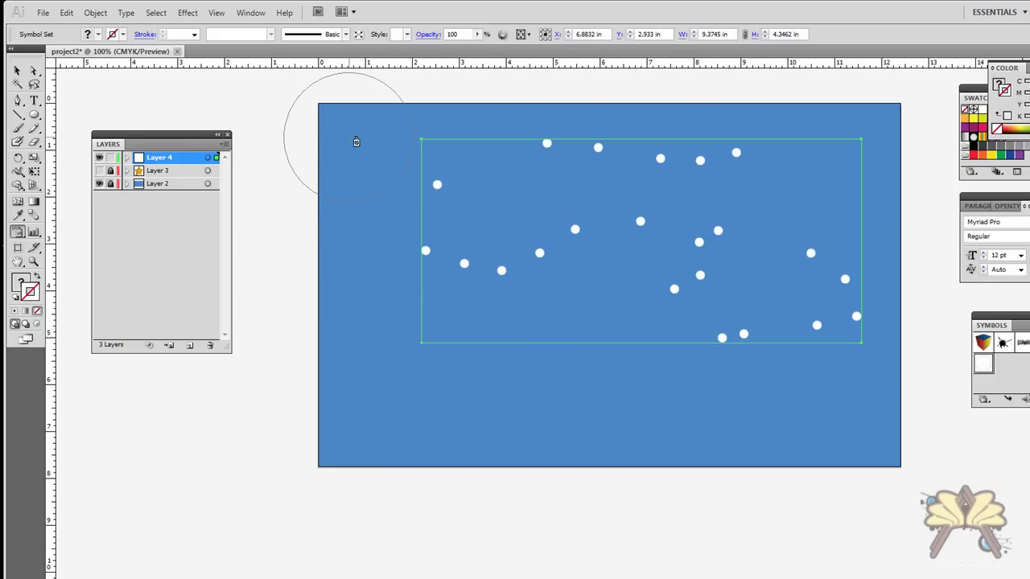
left_click_drag(358, 137, 474, 132)
left_click_drag(373, 214, 358, 265)
left_click_drag(483, 183, 578, 182)
left_click_drag(808, 153, 885, 165)
left_click_drag(800, 200, 863, 218)
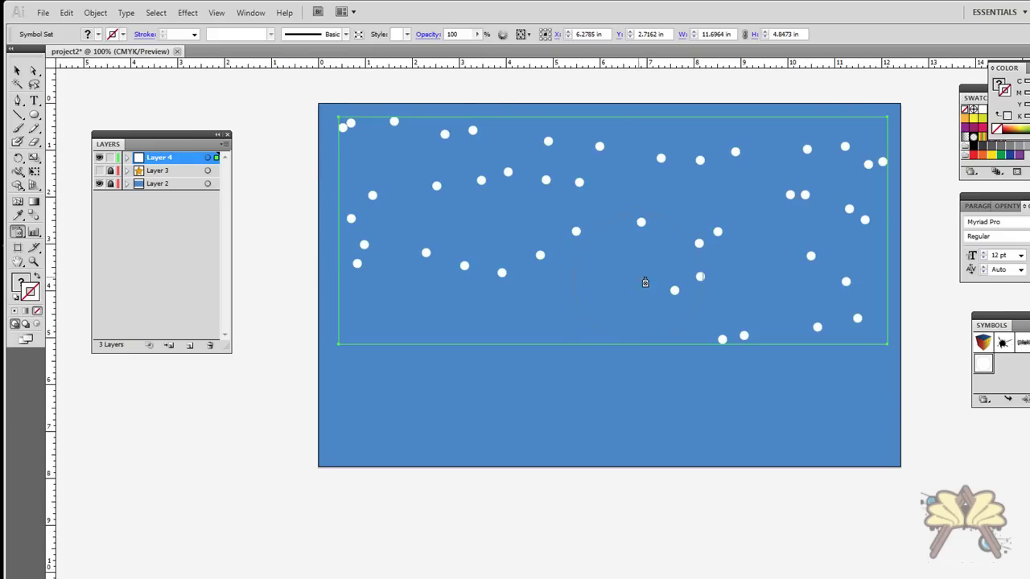
left_click_drag(621, 275, 587, 308)
left_click_drag(483, 233, 440, 222)
left_click_drag(476, 325, 384, 314)
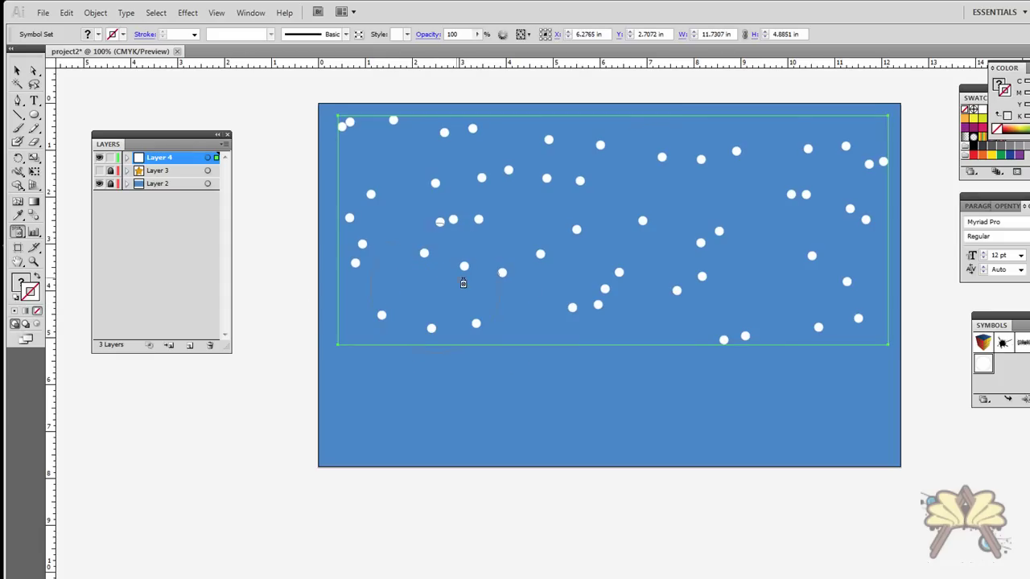
left_click(17, 71)
left_click(181, 415)
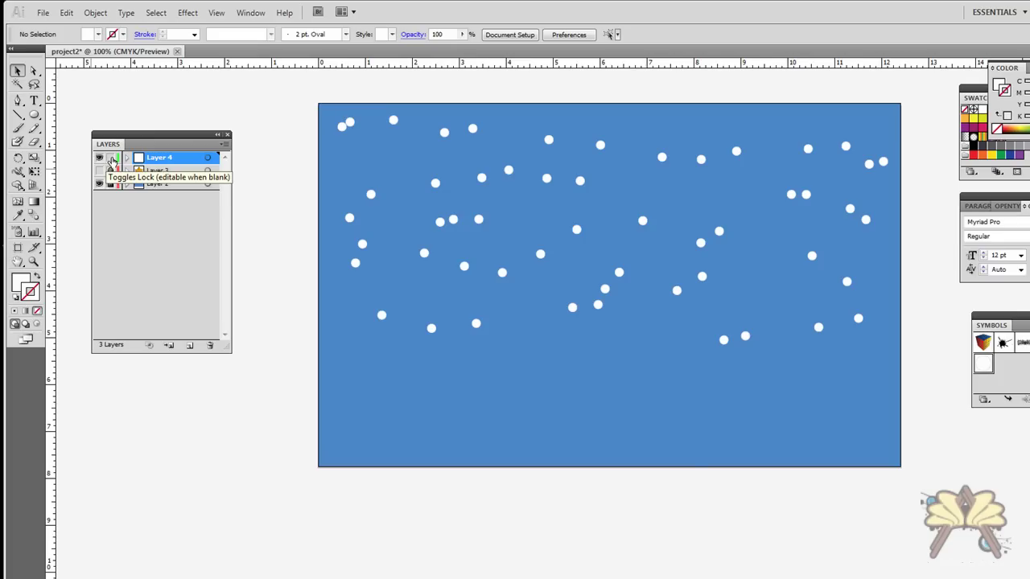
Hide Layers 4 and 3 and rename them 'snow' and 'star'.
left_click_drag(99, 160, 110, 167)
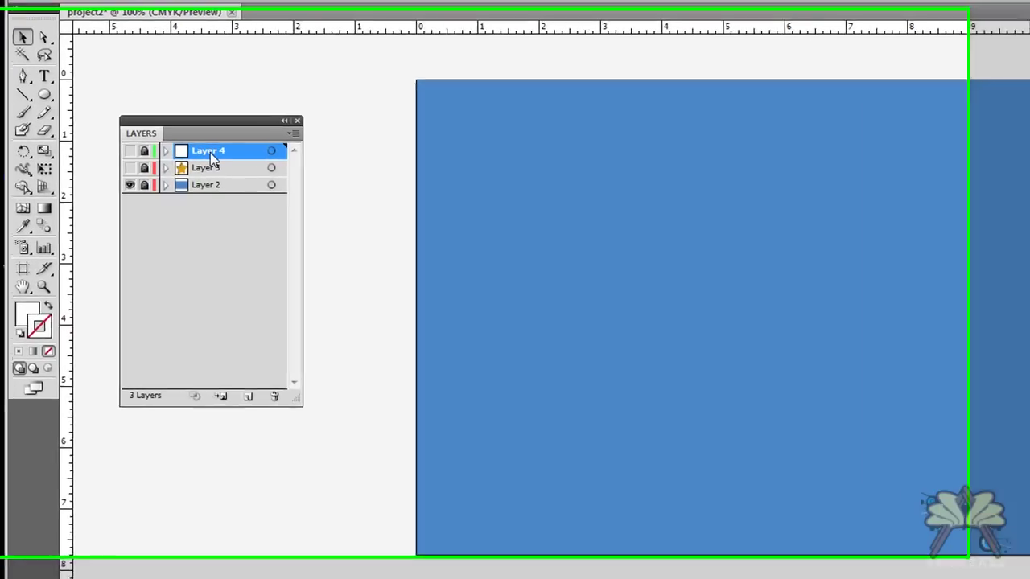
double_click(224, 152)
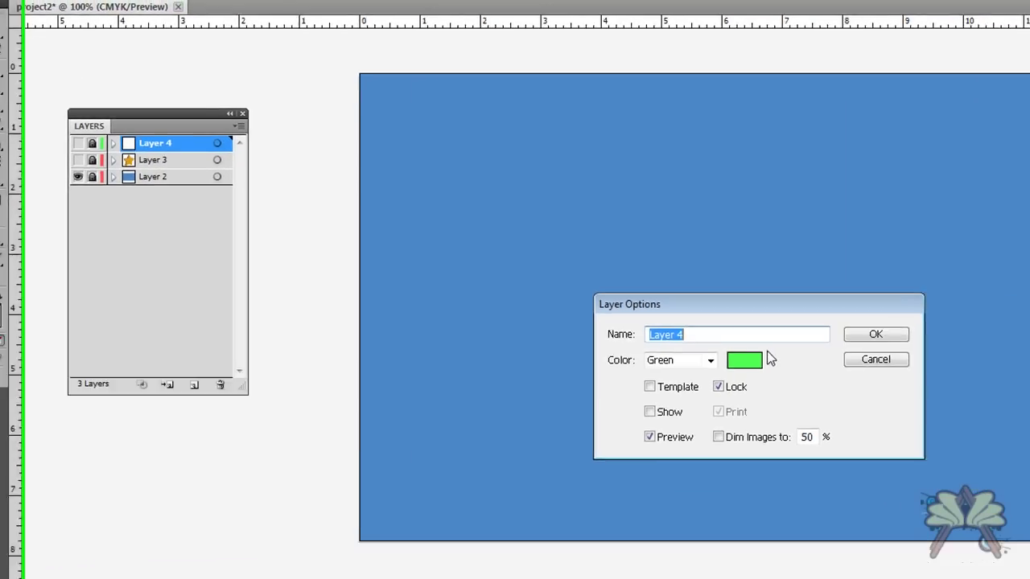
key("BackSpace")
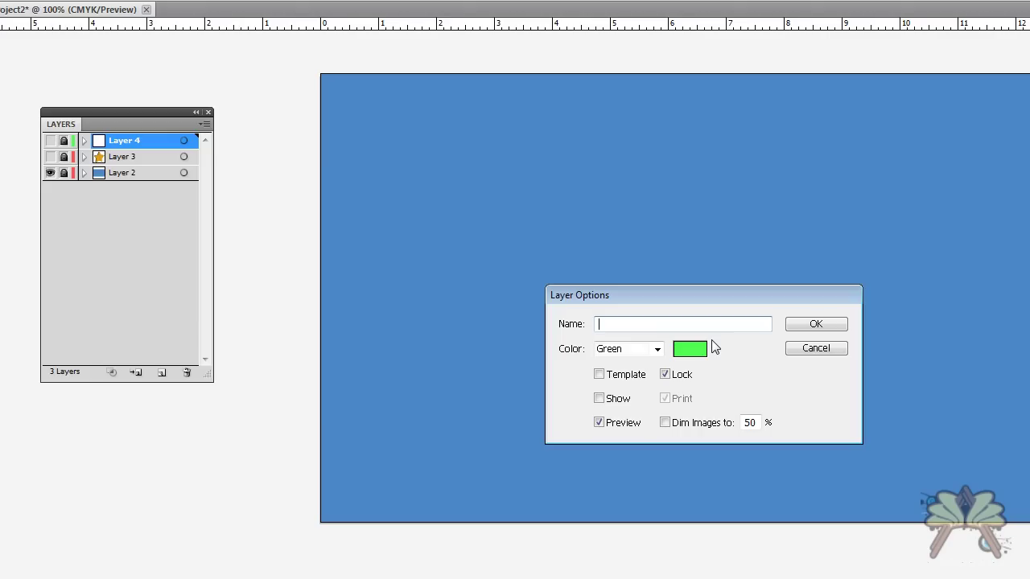
type("snow")
key("Return")
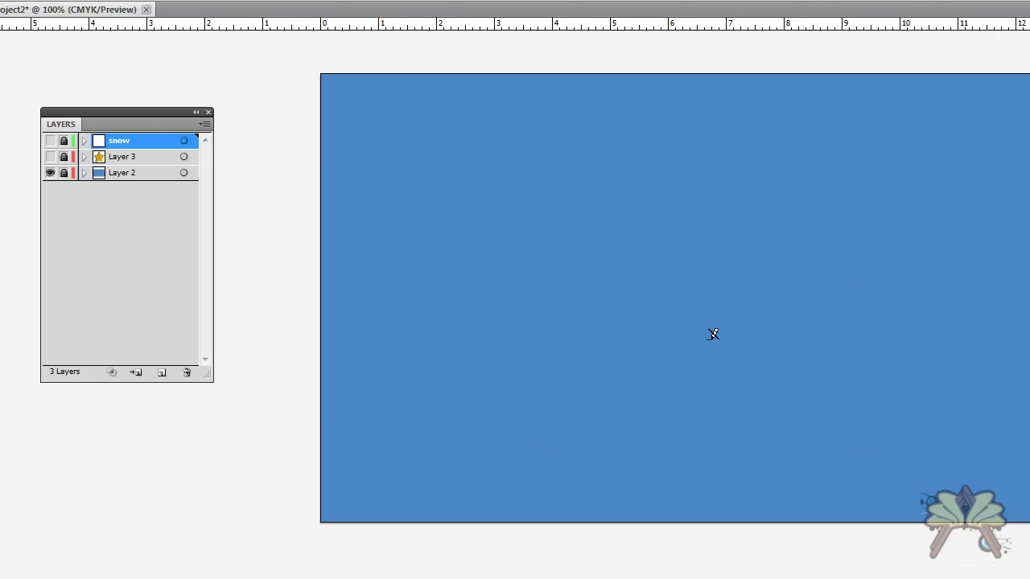
double_click(127, 157)
key("BackSpace")
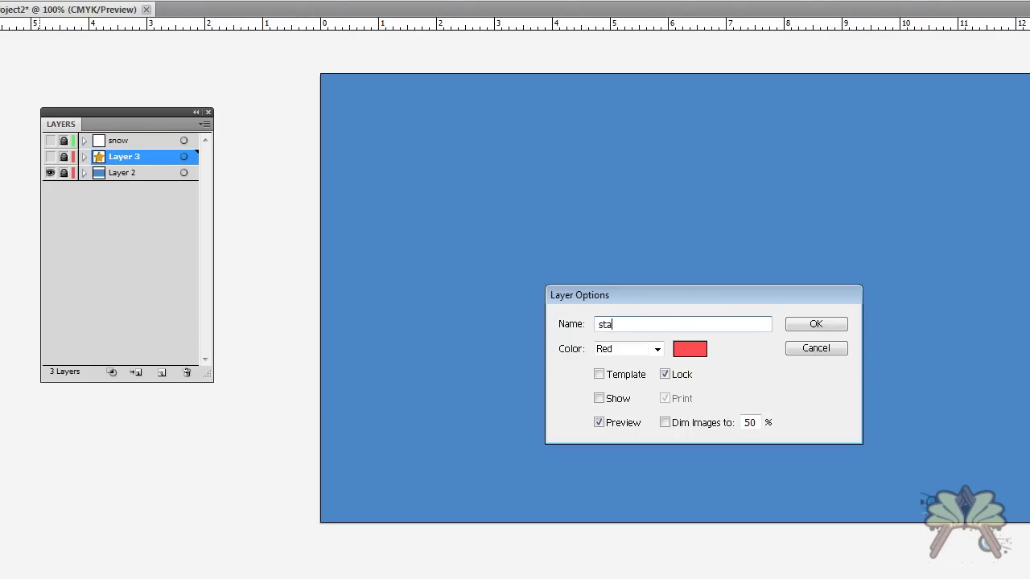
key("Return")
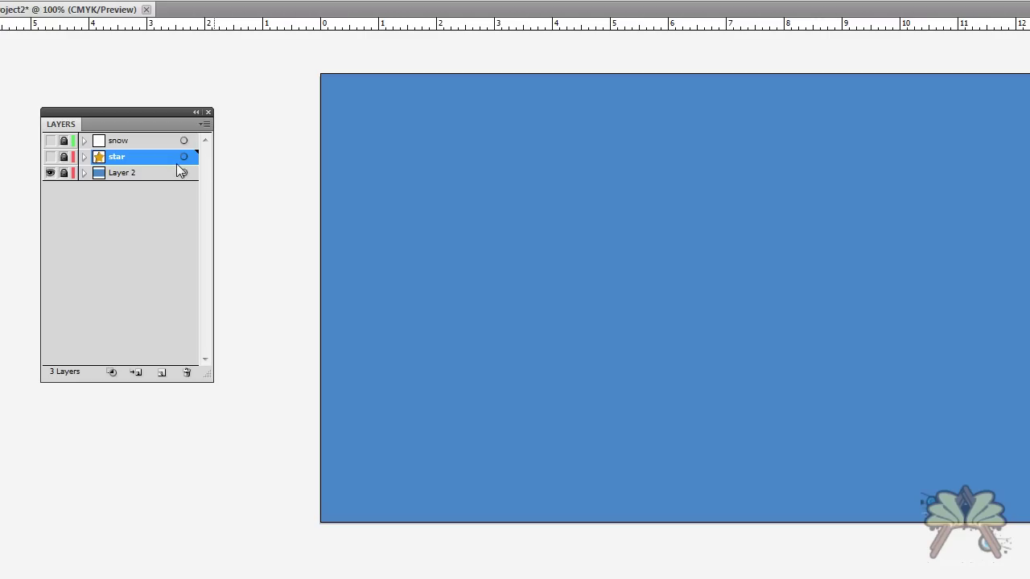
Add a new layer above snow named 'clouds'.
left_click(113, 144)
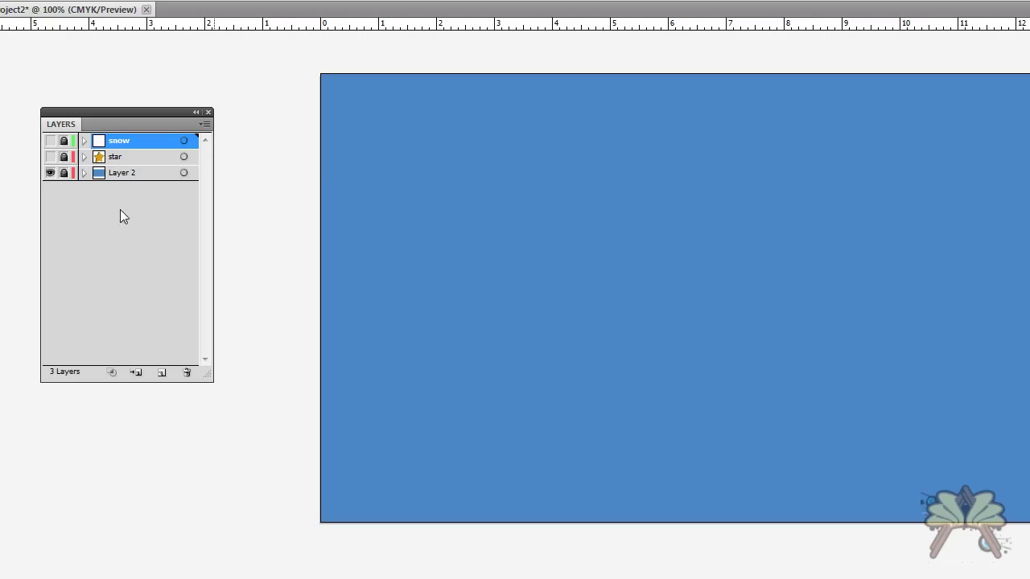
left_click(161, 373)
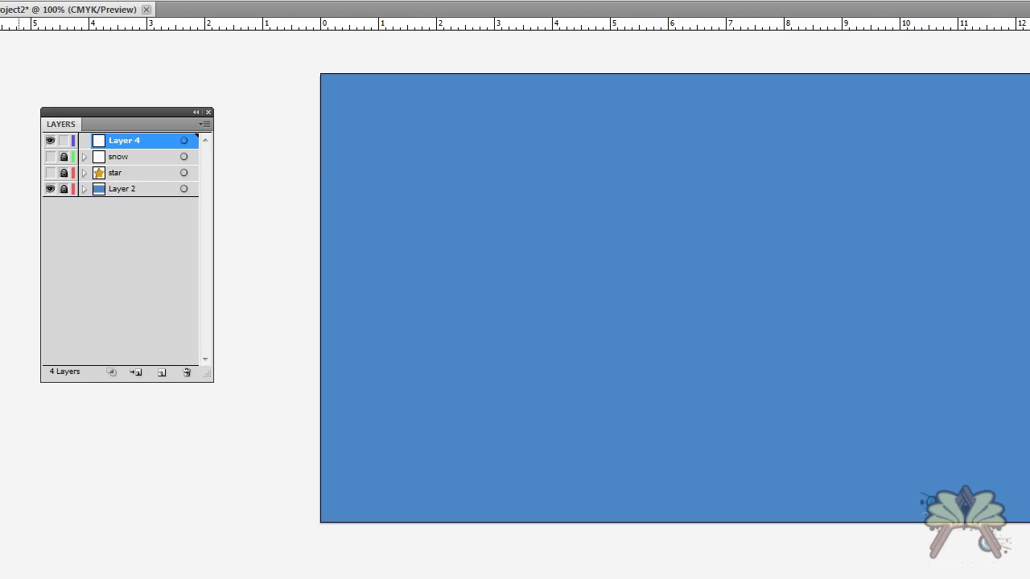
double_click(128, 143)
type("clo")
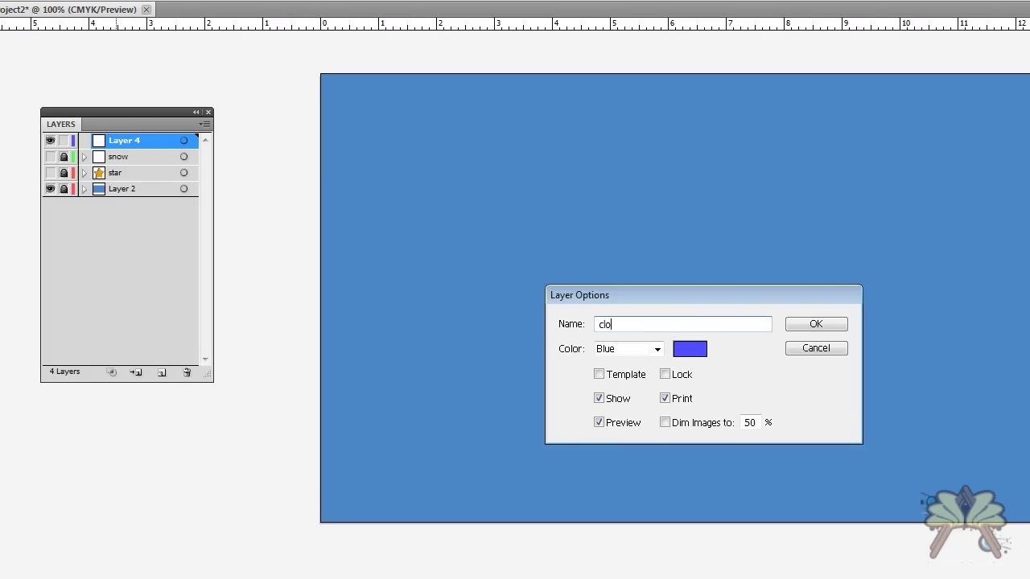
type("uds")
key("Return")
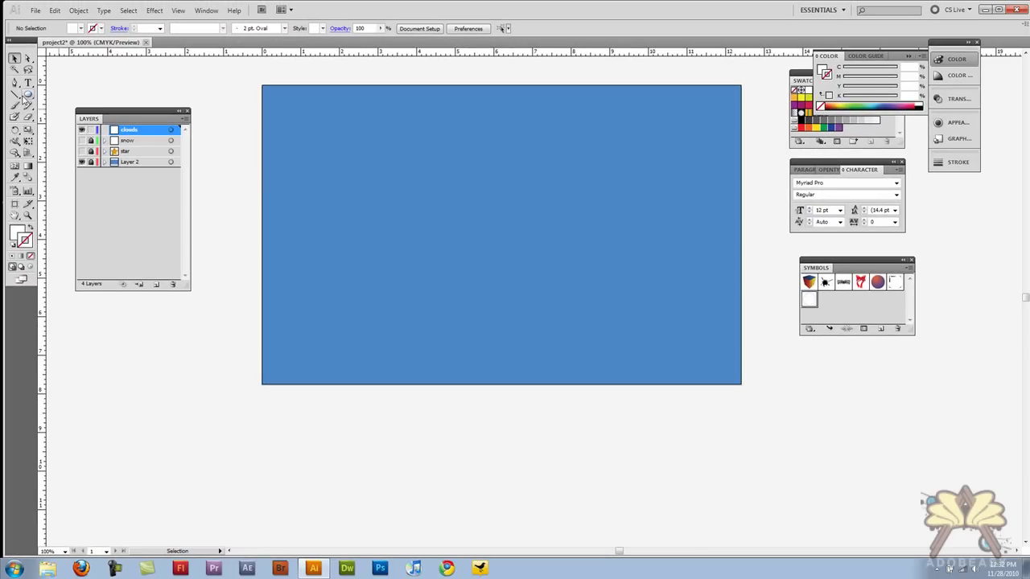
Draw three overlapping white ellipses near the sky's top-left to form a cloud.
left_click(28, 94)
left_click_drag(279, 105, 367, 133)
left_click(16, 59)
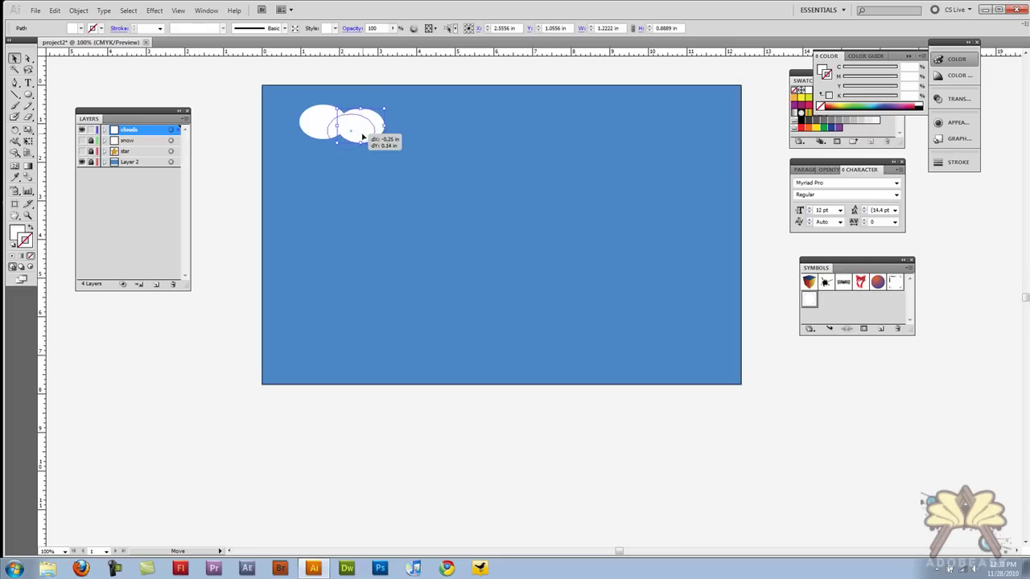
left_click_drag(362, 138, 383, 111)
left_click(243, 118)
left_click_drag(313, 121, 387, 150)
left_click(463, 152)
left_click(303, 173)
left_click(365, 218)
left_click(388, 200)
left_click(351, 196)
Group the three cloud ellipses and tilt the group slightly.
left_click_drag(262, 168, 439, 113)
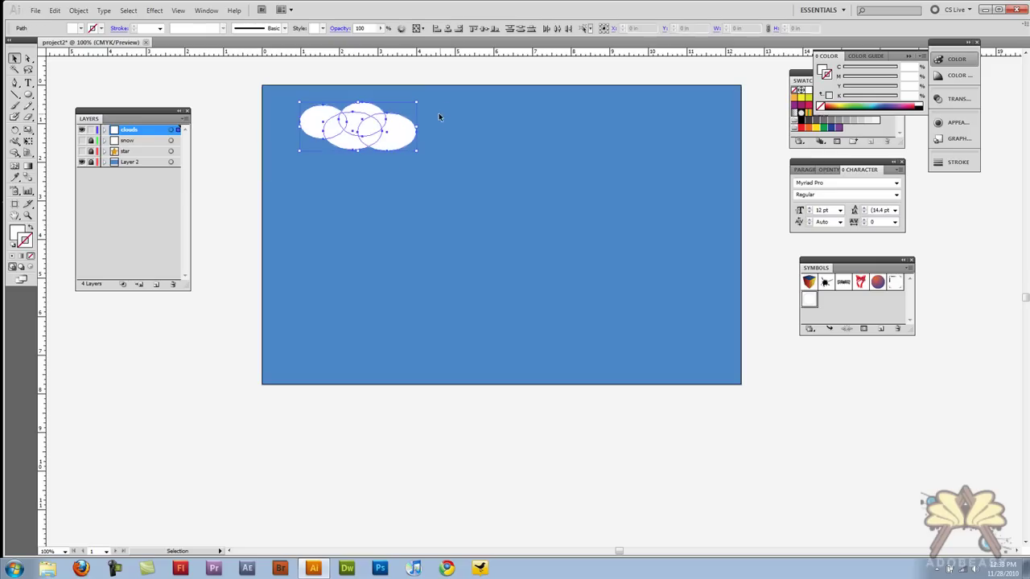
left_click(78, 10)
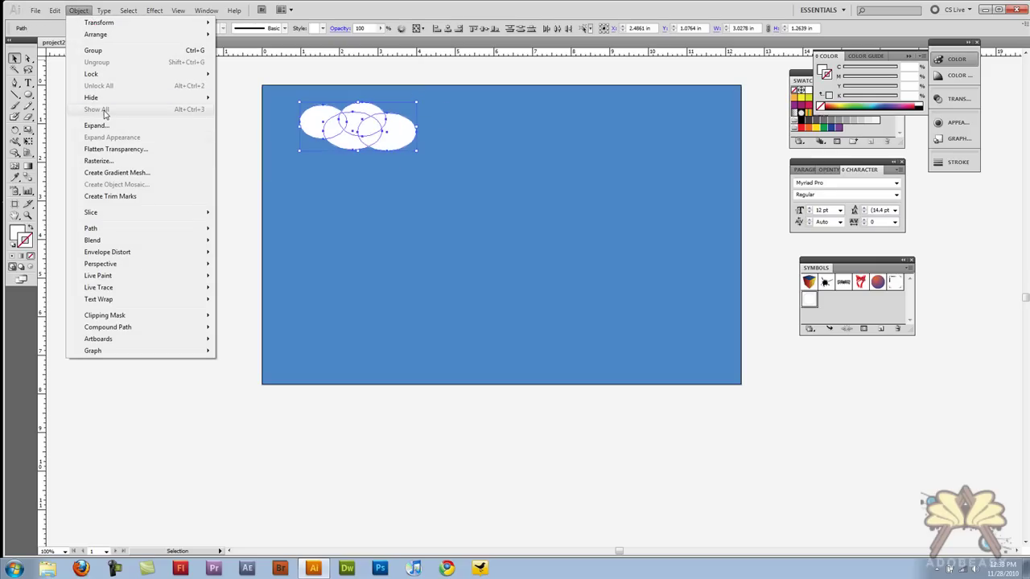
left_click(92, 50)
key("F7")
left_click(368, 222)
left_click(366, 137)
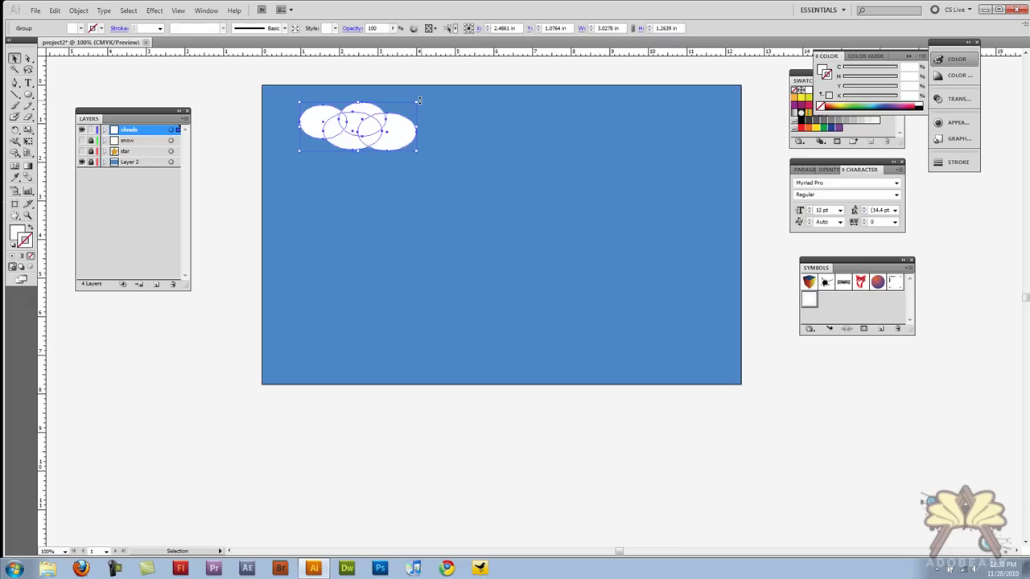
left_click_drag(418, 100, 455, 144)
left_click(456, 145)
left_click(321, 139)
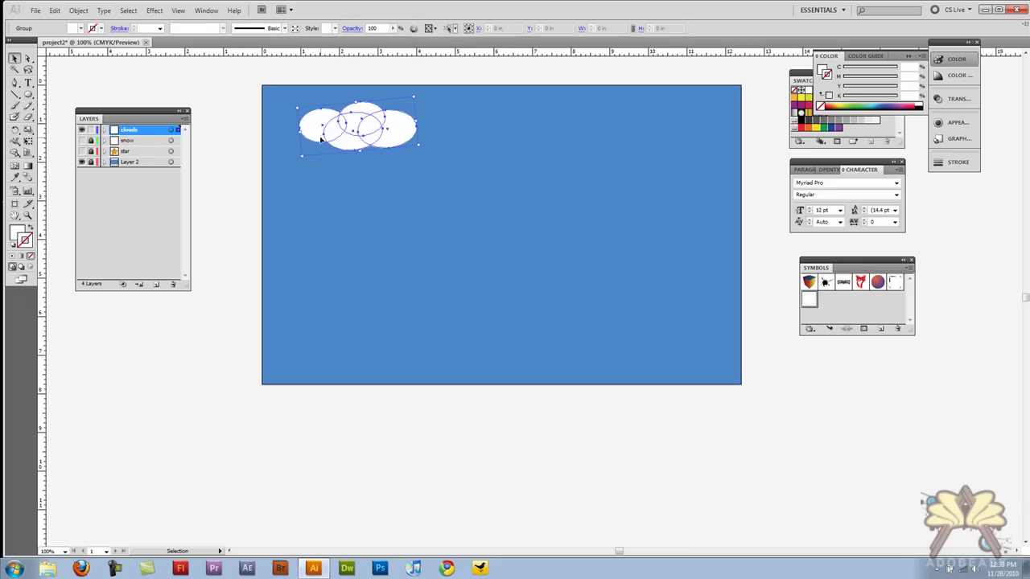
Apply a 20-pixel Gaussian Blur to the cloud group.
left_click(155, 9)
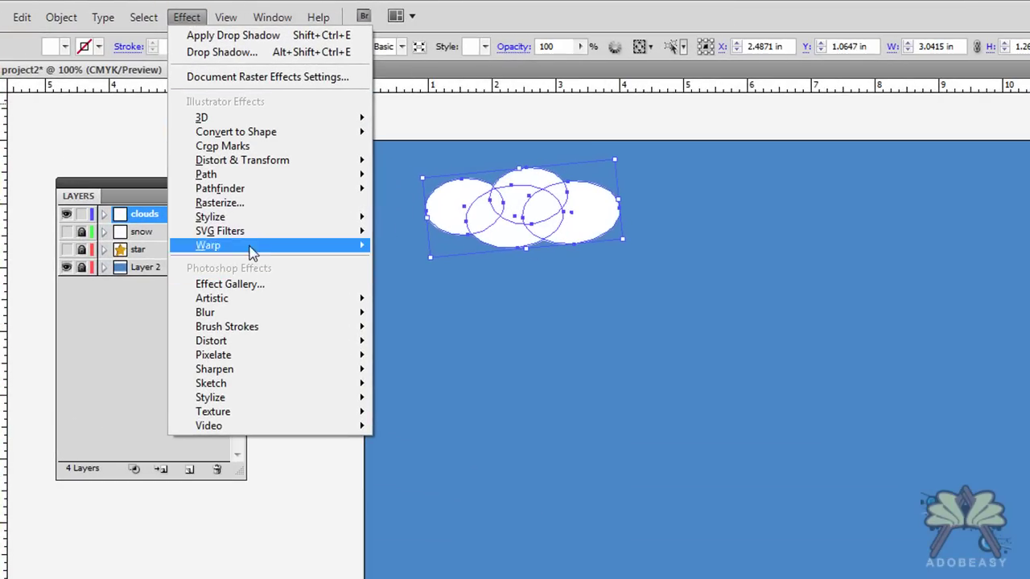
mouse_move(262, 223)
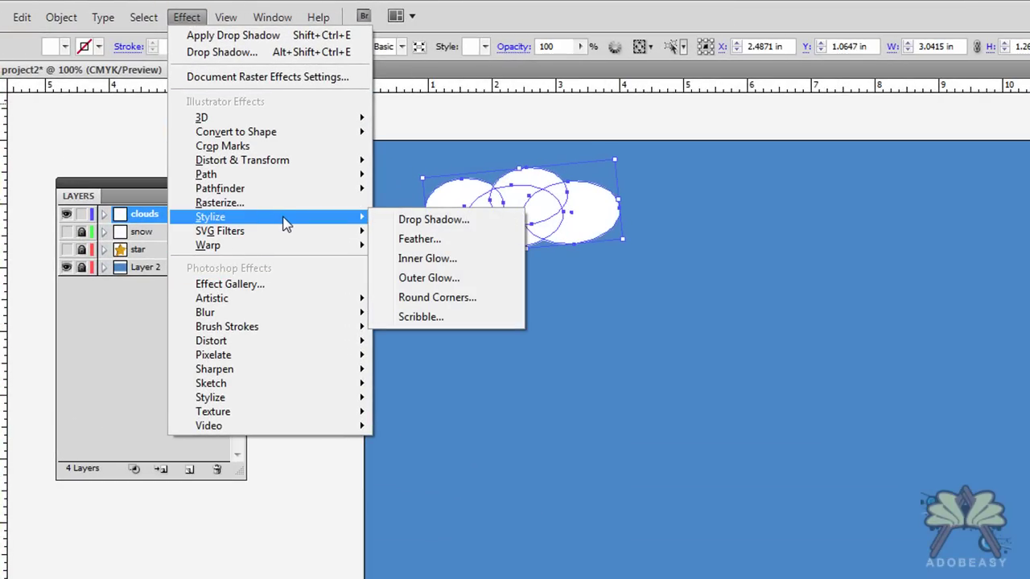
mouse_move(310, 313)
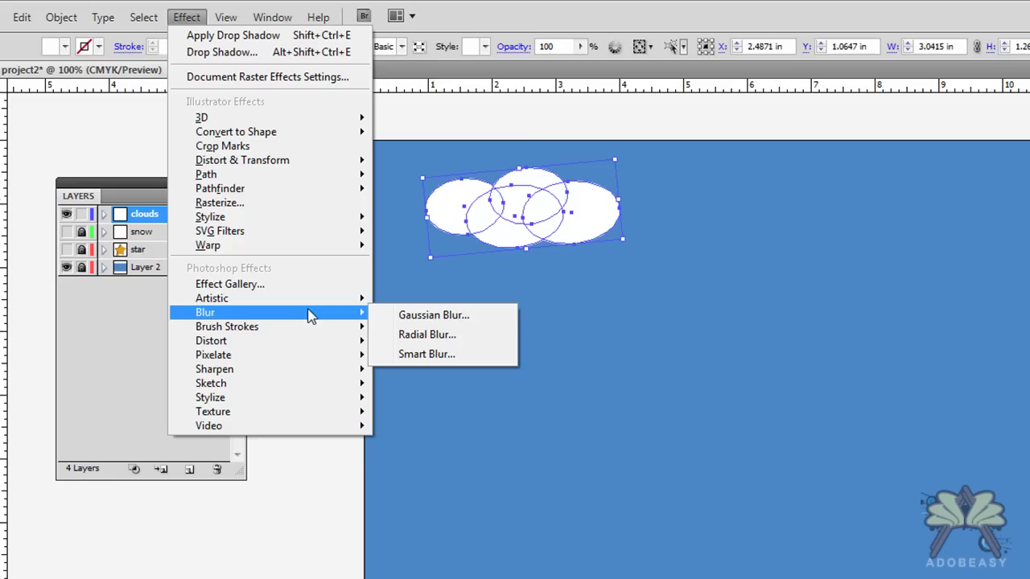
left_click(408, 317)
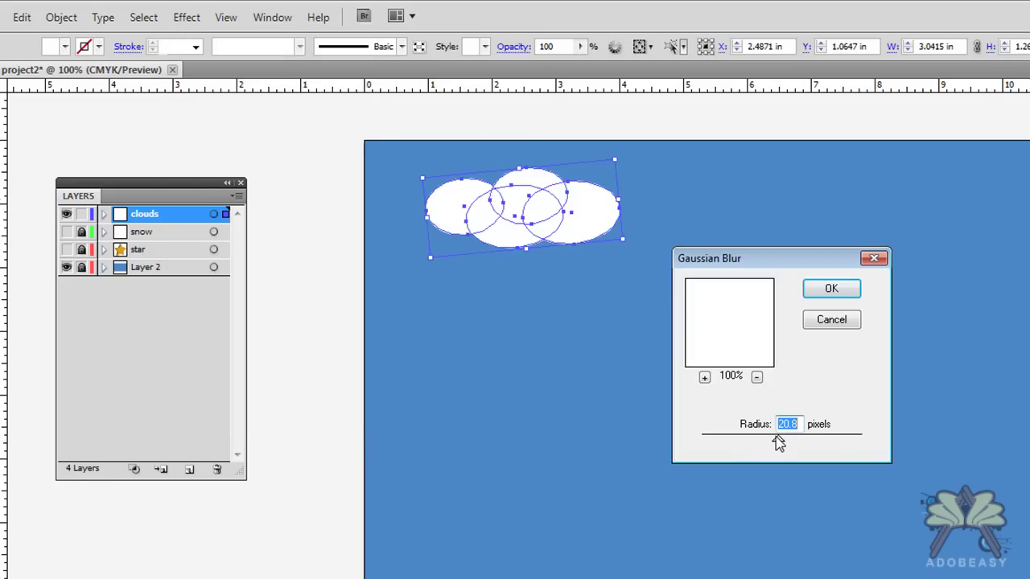
left_click_drag(770, 444, 777, 444)
left_click(841, 290)
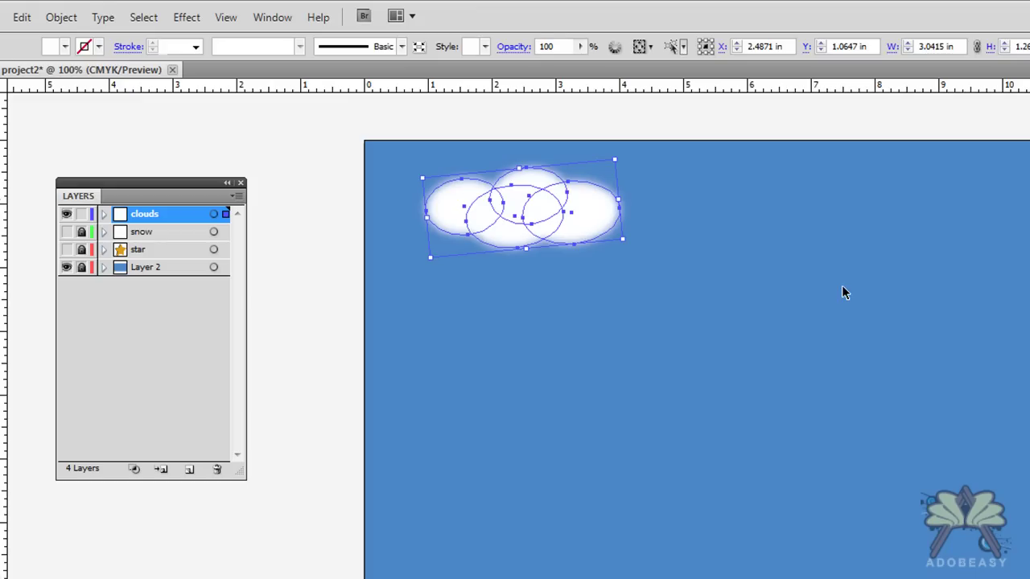
left_click(841, 292)
Duplicate the blurred cloud into five clouds of varied size and tilt across the upper sky.
left_click_drag(563, 214, 505, 203)
left_click(504, 268)
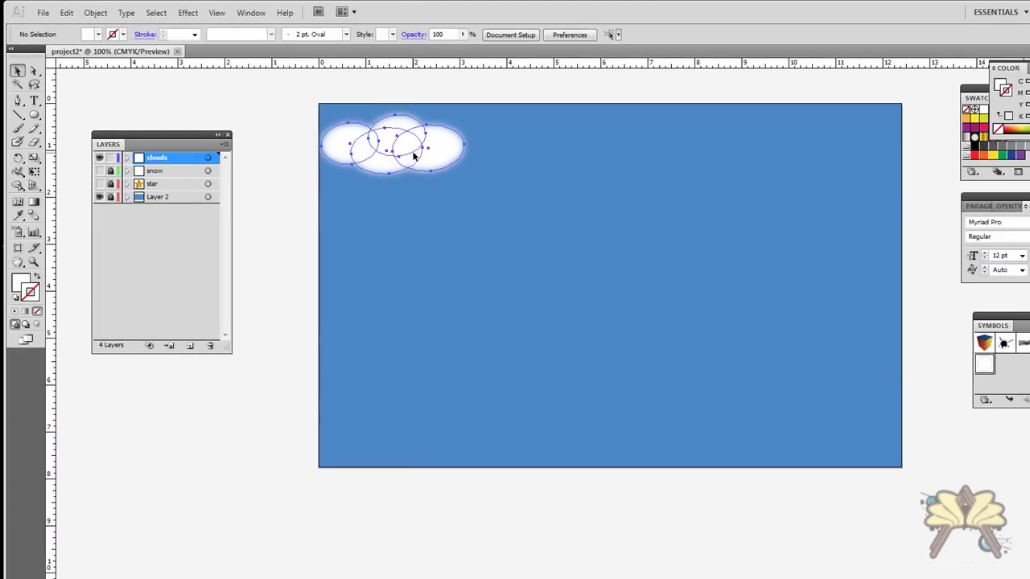
left_click_drag(418, 159, 597, 172)
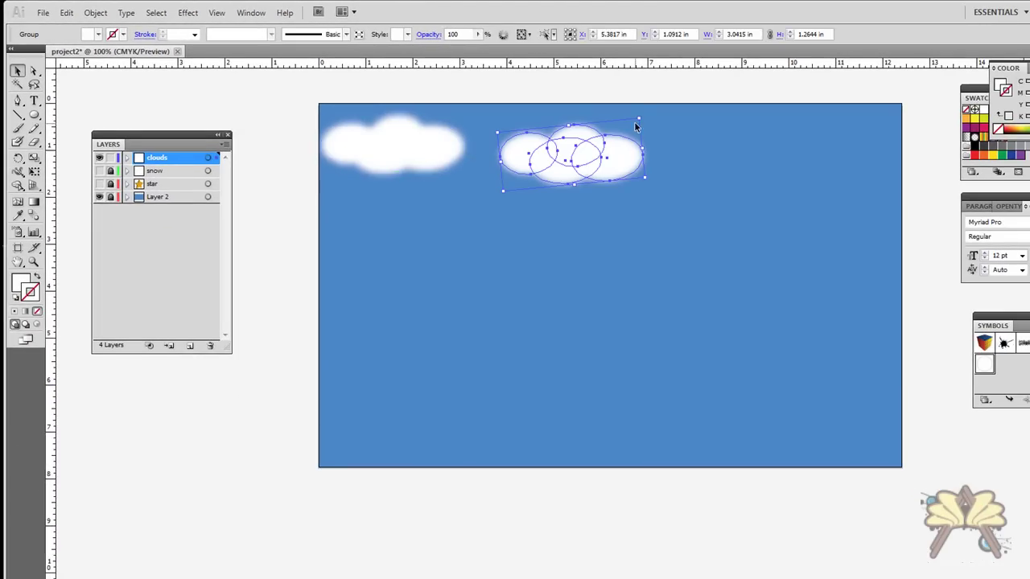
left_click_drag(638, 118, 793, 125)
left_click(633, 168)
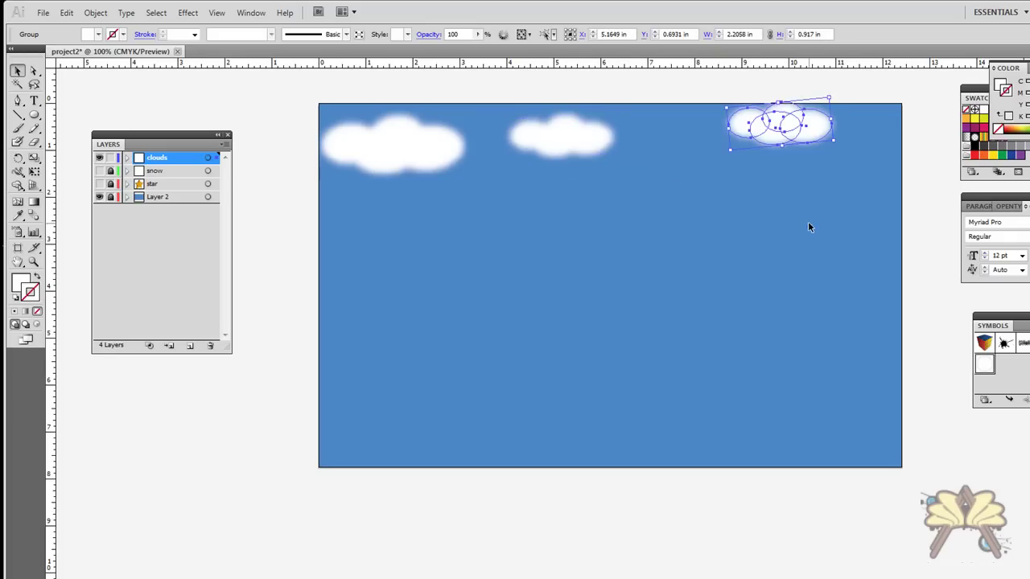
left_click(807, 222)
left_click_drag(386, 149, 500, 239)
left_click(680, 295)
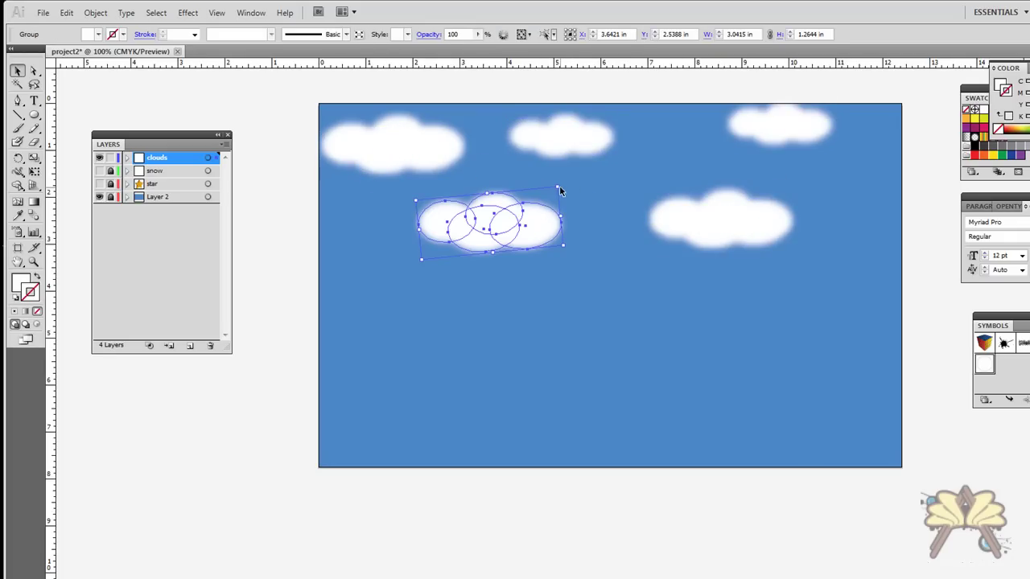
left_click_drag(555, 187, 558, 211)
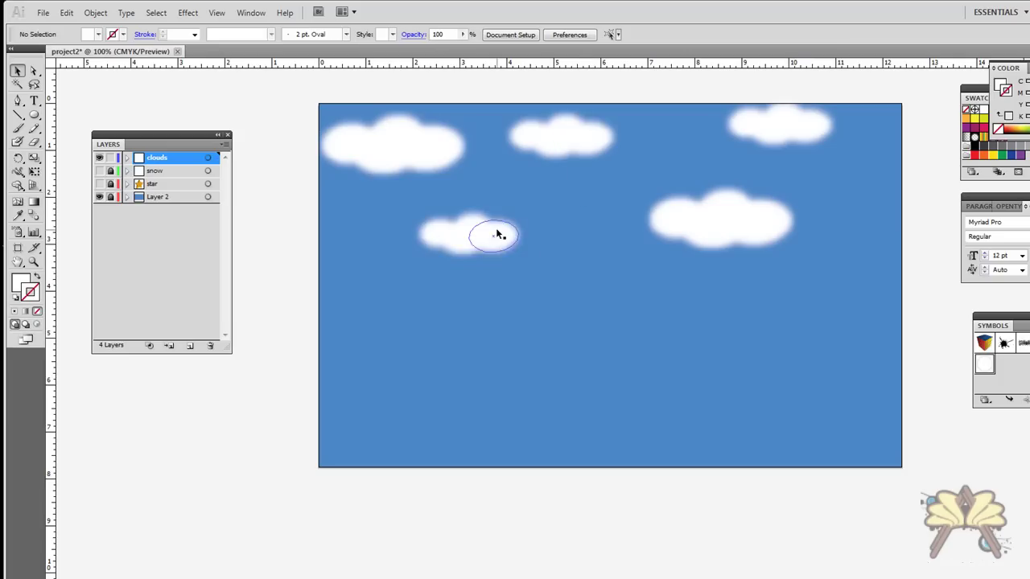
left_click_drag(495, 233, 515, 214)
left_click_drag(697, 228, 683, 211)
left_click(699, 301)
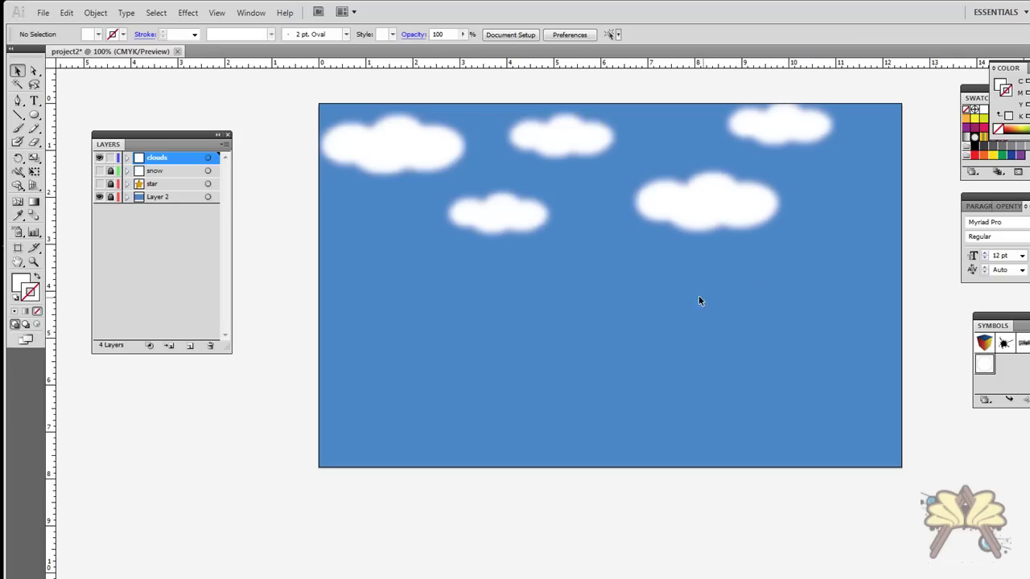
Show the star and snow layers and add a new layer above Layer 2.
left_click(99, 183)
left_click(99, 171)
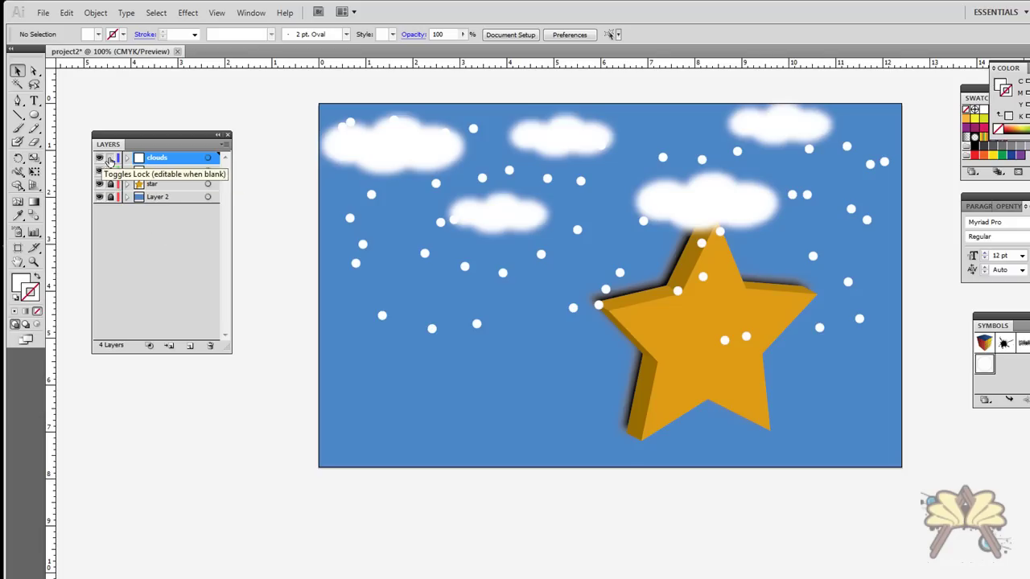
left_click(155, 197)
left_click(191, 346)
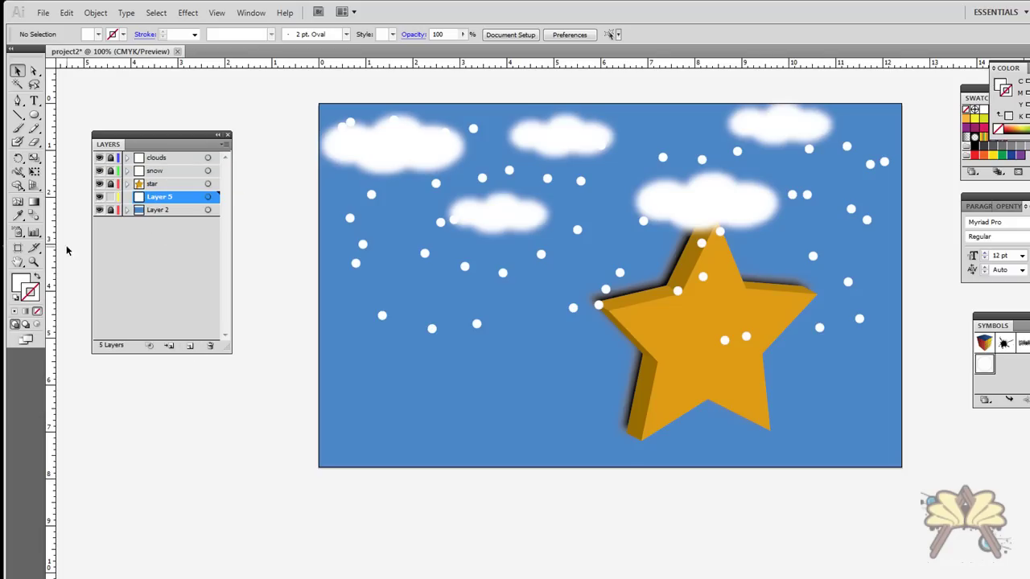
Set the fill colour to dark green 286004.
double_click(21, 283)
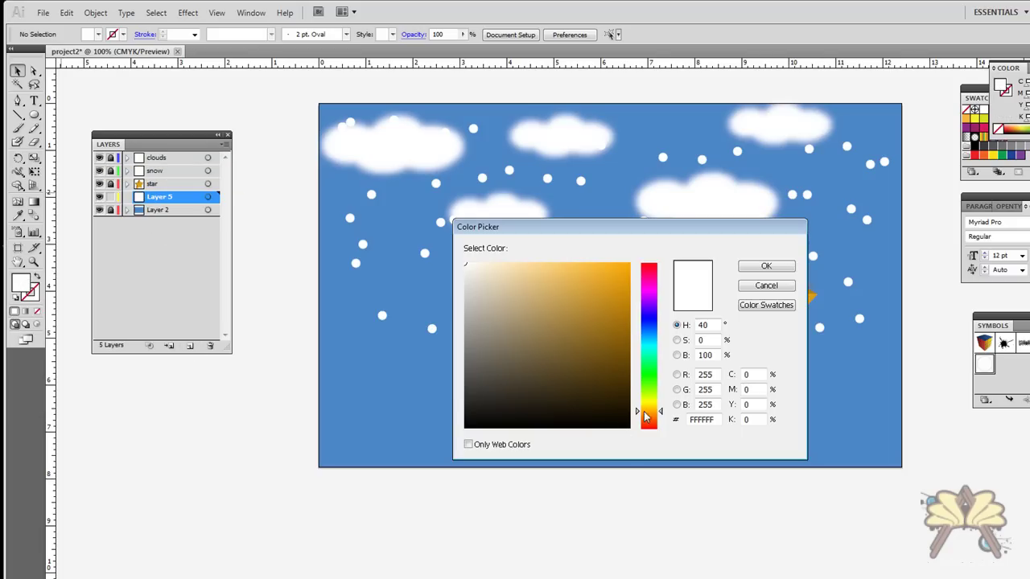
left_click_drag(645, 416, 644, 385)
left_click(623, 367)
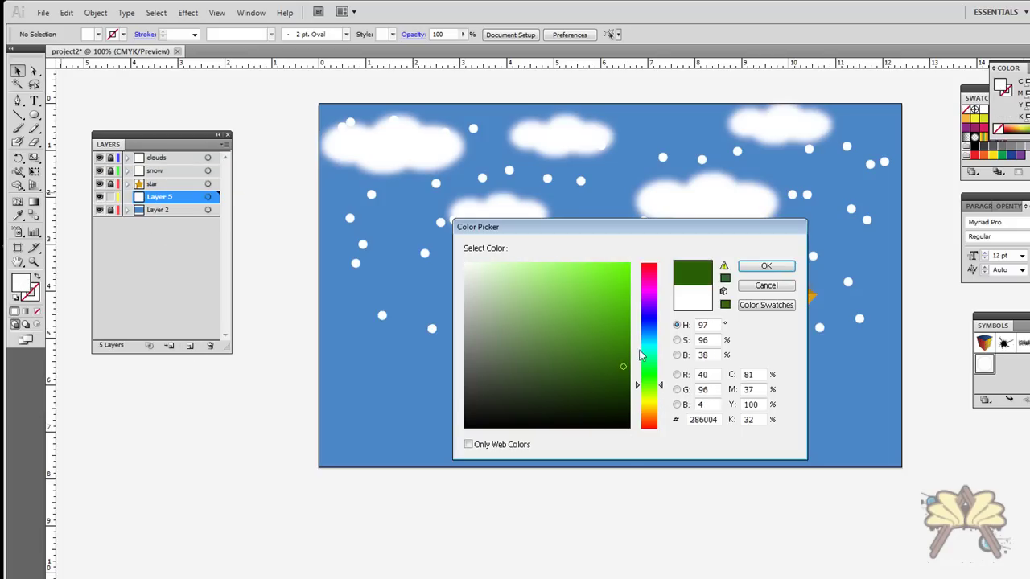
left_click(765, 267)
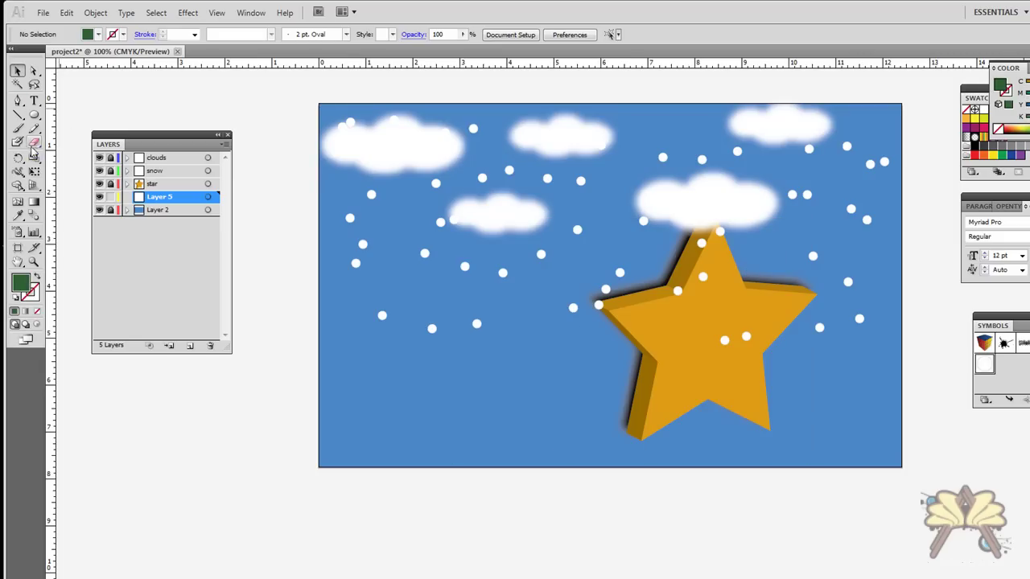
Draw a dark green ground rectangle across the lower artboard and raise its top edge to 3.4028 in tall.
left_click_drag(36, 116, 76, 119)
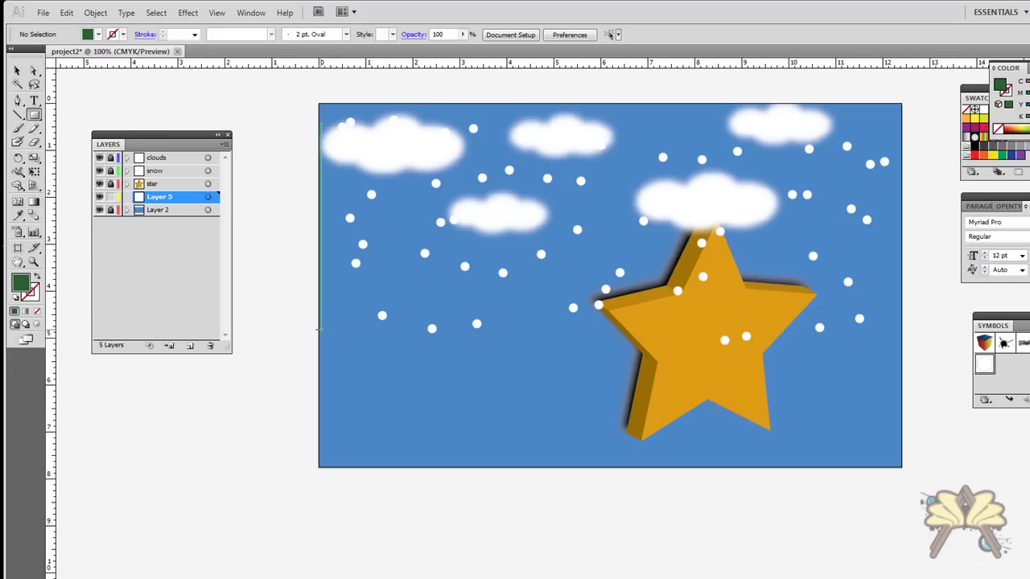
left_click_drag(318, 317, 901, 465)
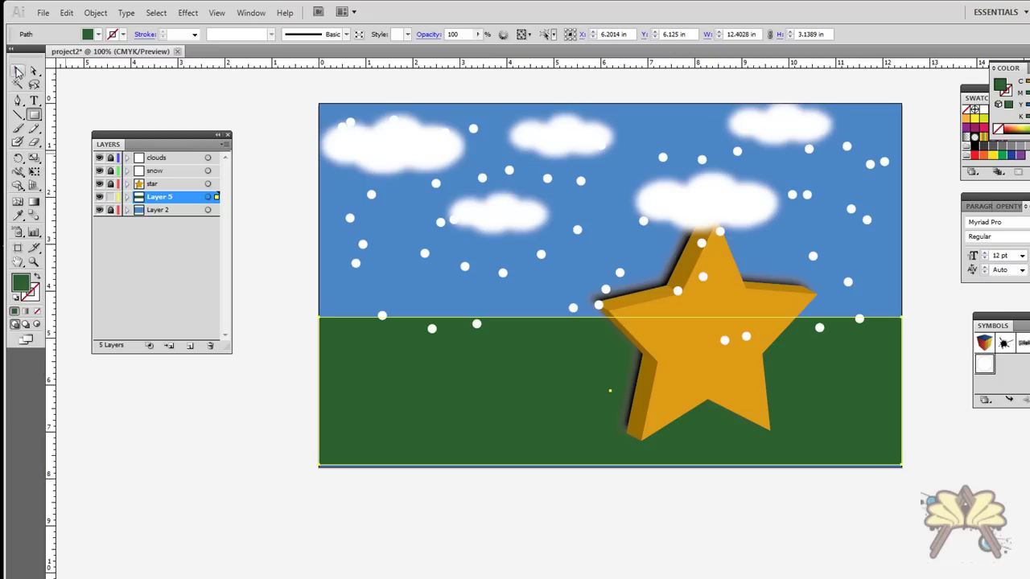
left_click(18, 71)
left_click(207, 434)
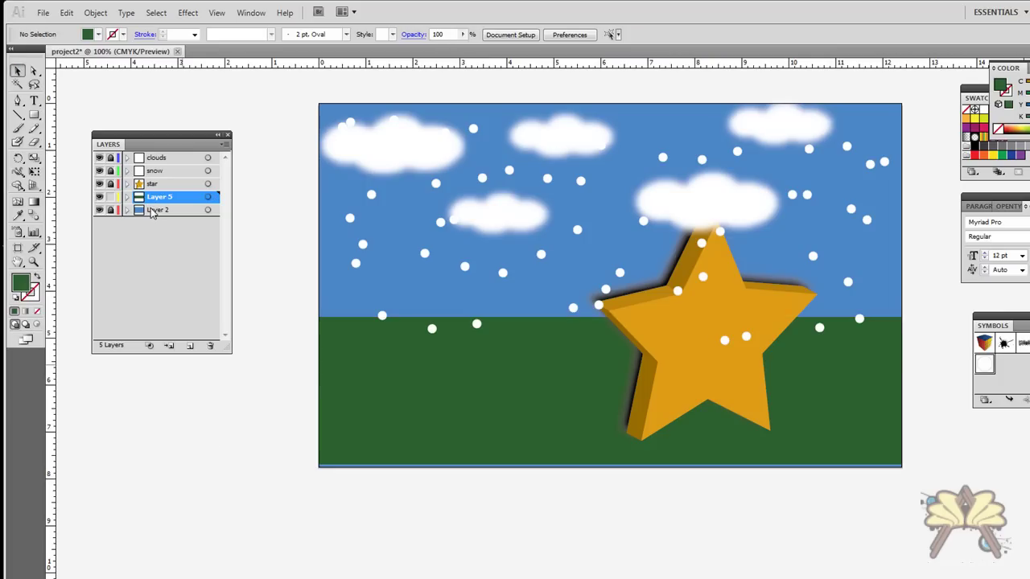
left_click(559, 368)
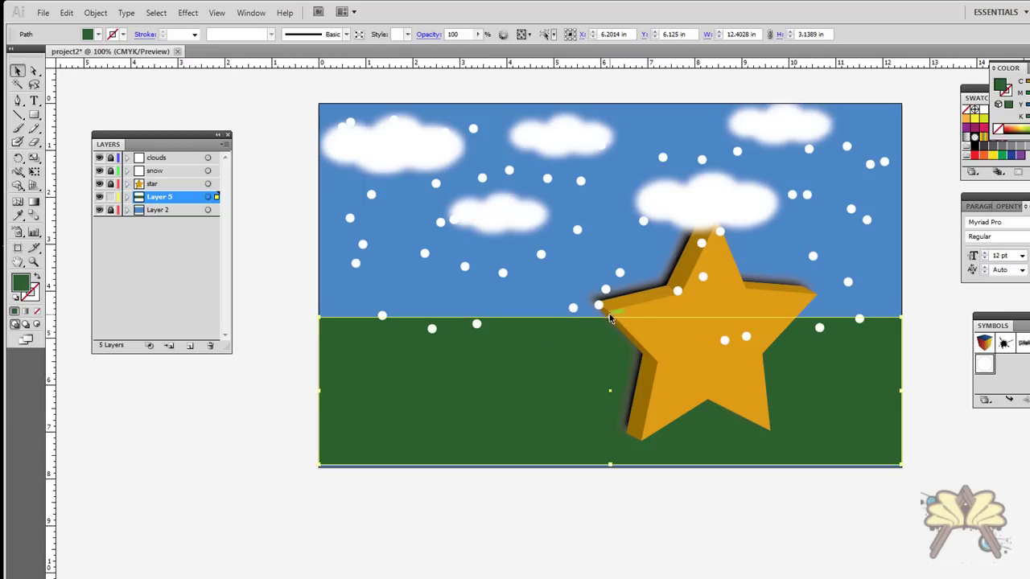
left_click_drag(610, 317, 610, 304)
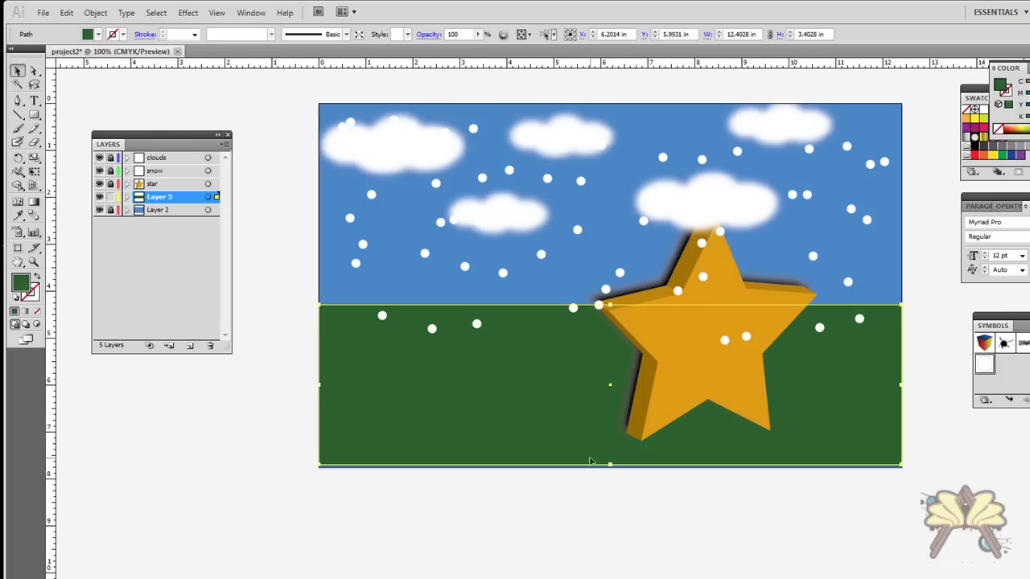
Toggle the ground layer's visibility to check it, then add a new layer for the hills.
left_click(619, 542)
left_click(508, 472)
left_click(427, 559)
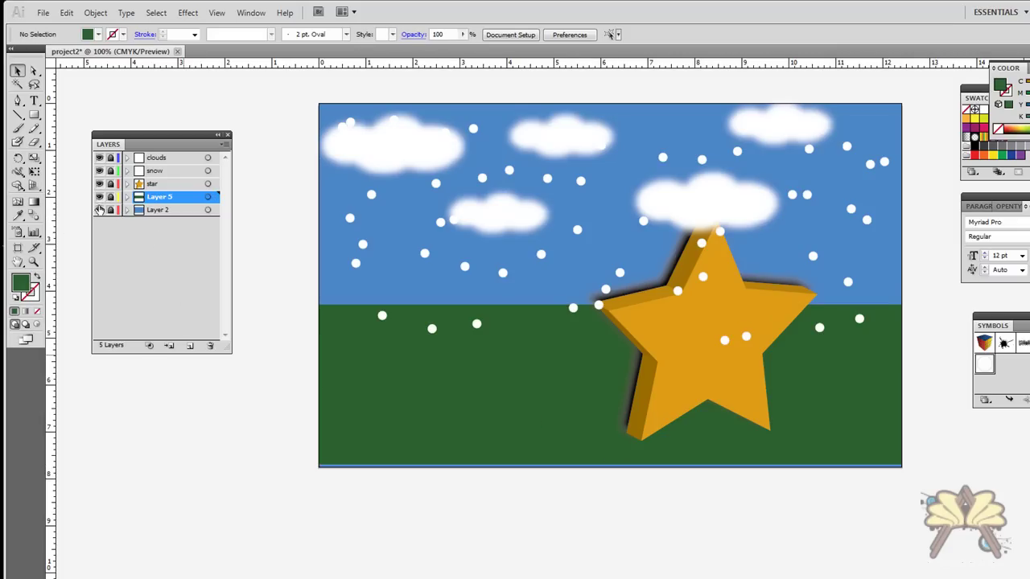
left_click(99, 197)
left_click(99, 198)
left_click(190, 347)
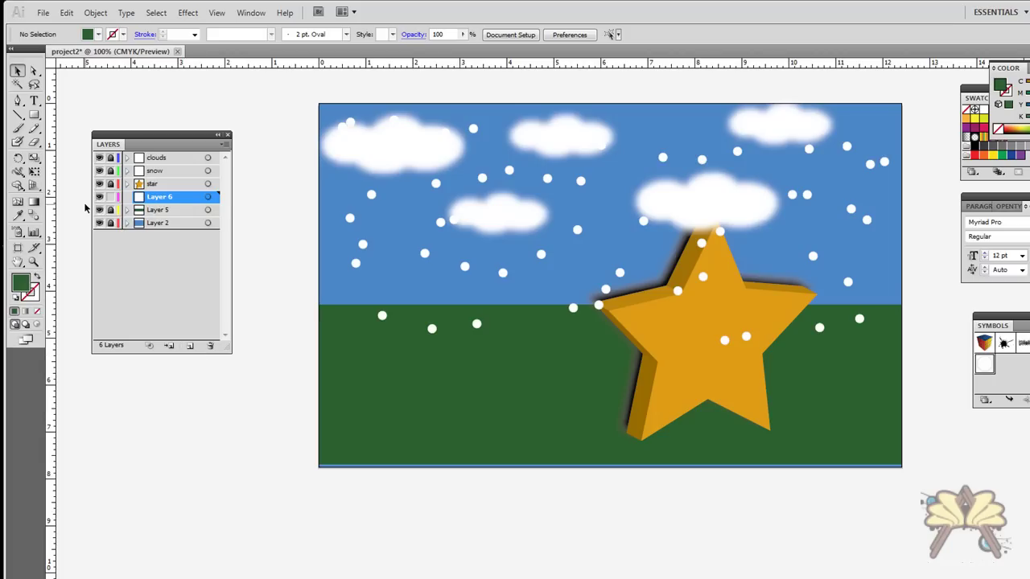
Draw a green hill ellipse over the ground's top edge and shift it left and down.
left_click_drag(34, 115, 80, 147)
left_click_drag(321, 336, 551, 260)
left_click(17, 71)
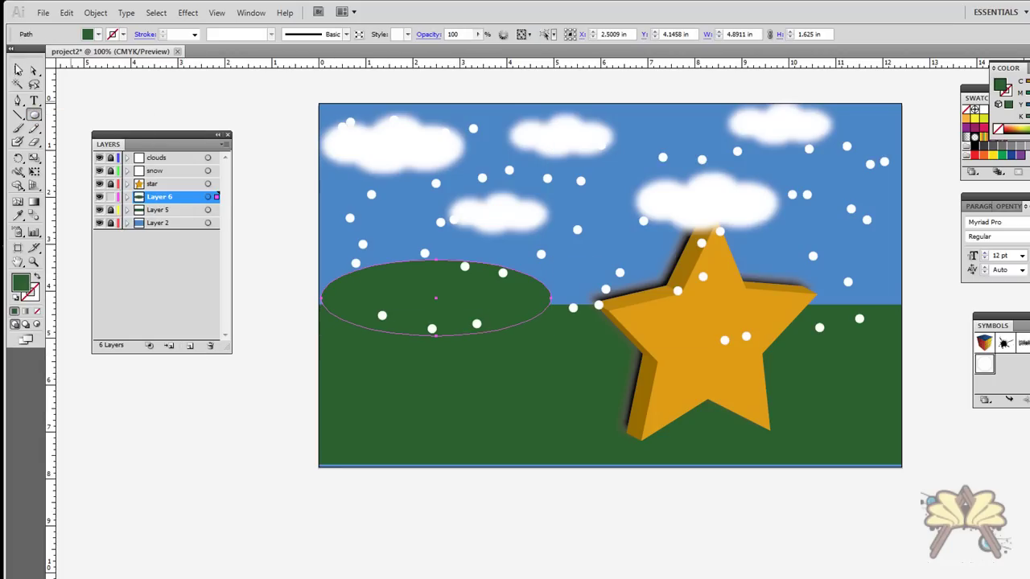
left_click(220, 436)
left_click_drag(405, 305, 750, 288)
left_click(472, 411)
left_click(893, 497)
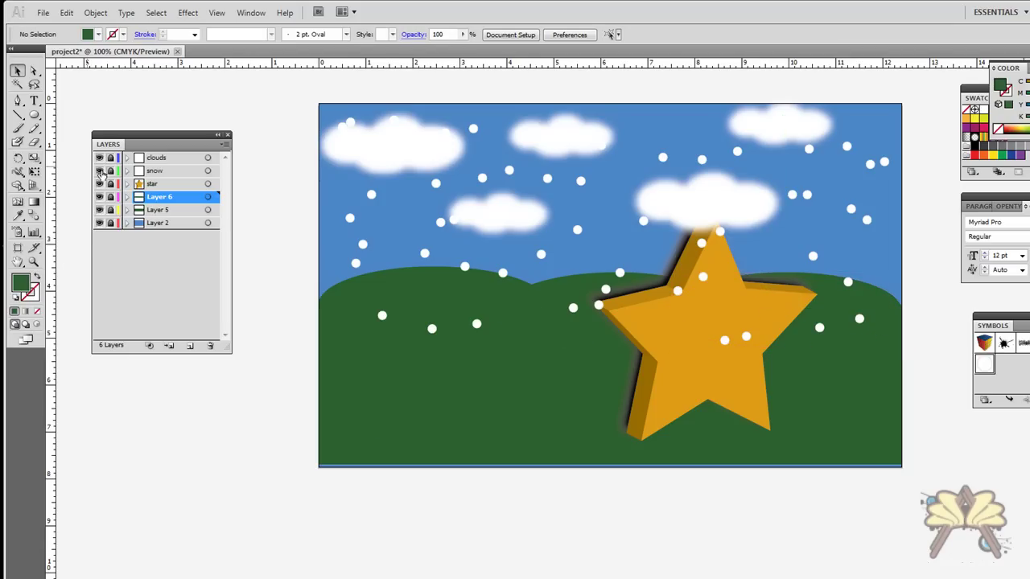
Resize the snow dots so they sit above the hills and span the sky.
left_click_drag(203, 507, 925, 338)
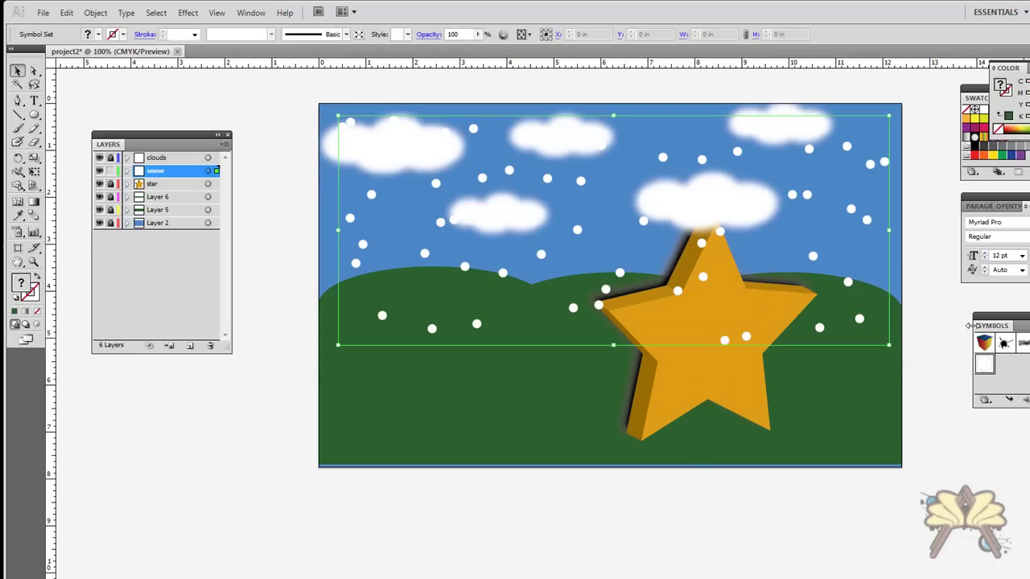
left_click(740, 339)
left_click(740, 340)
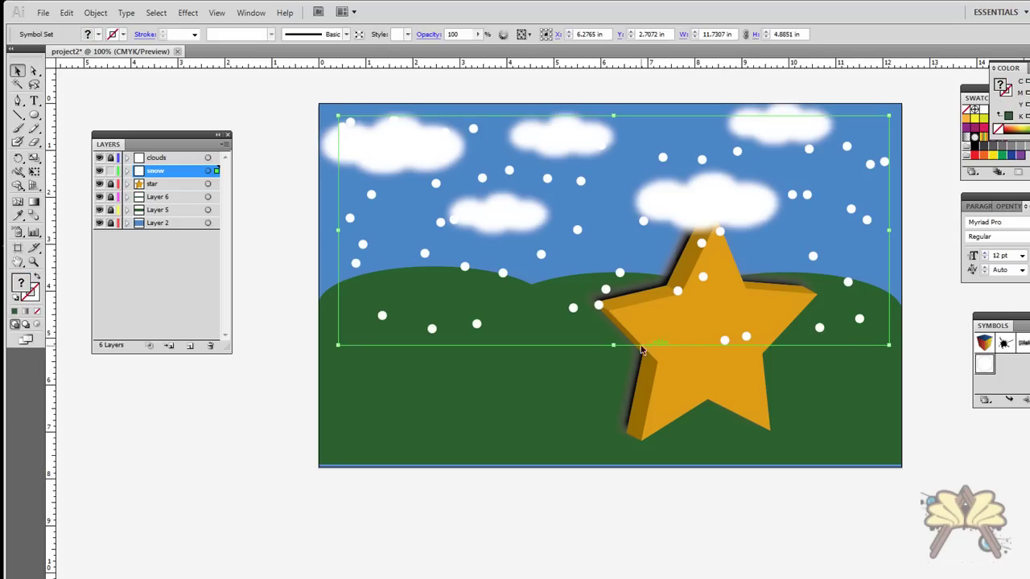
left_click_drag(893, 352, 756, 289)
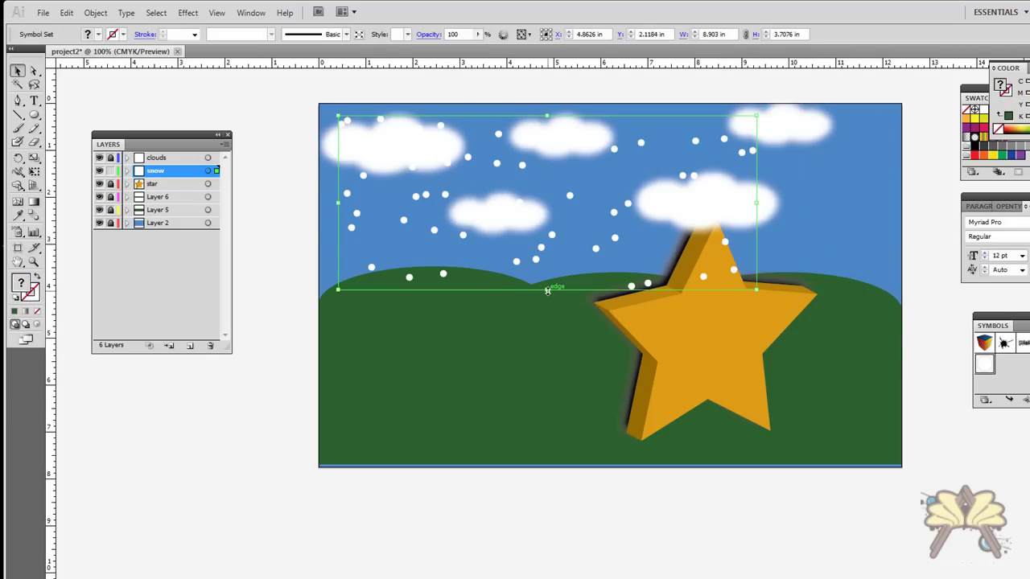
left_click_drag(547, 291, 547, 273)
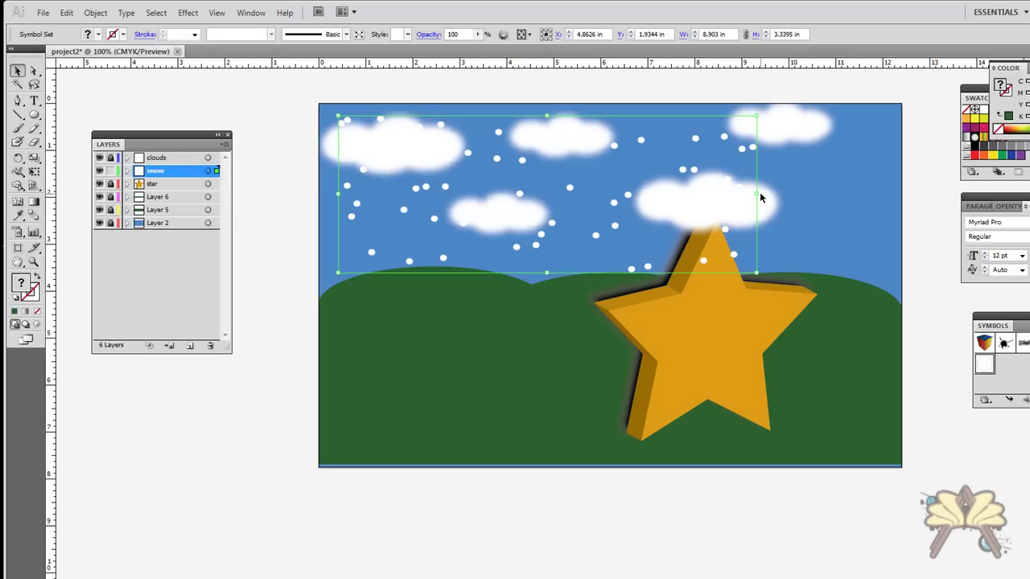
left_click_drag(757, 196, 883, 196)
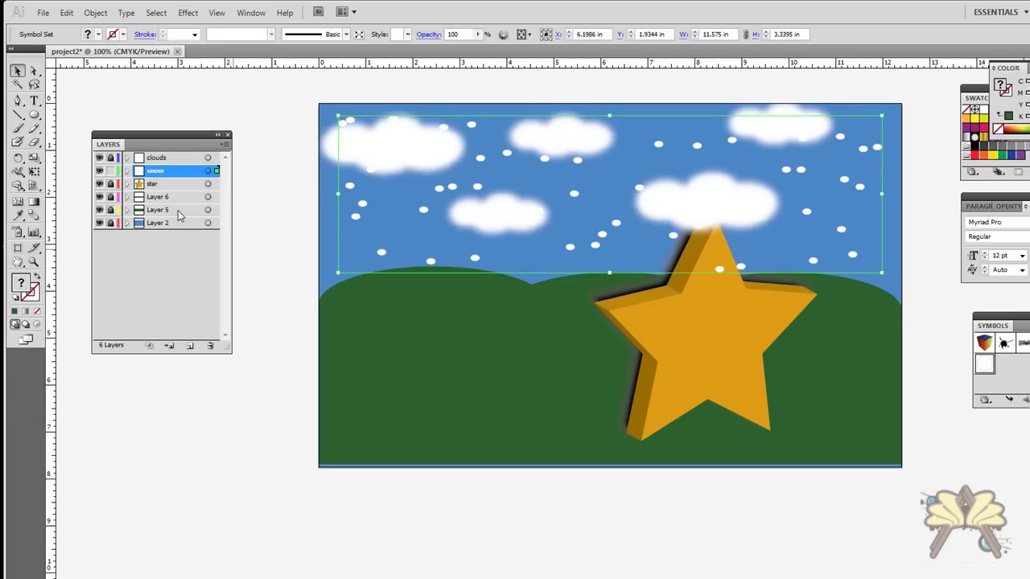
Move the star layer above the clouds and nudge the star to the left.
left_click(150, 185)
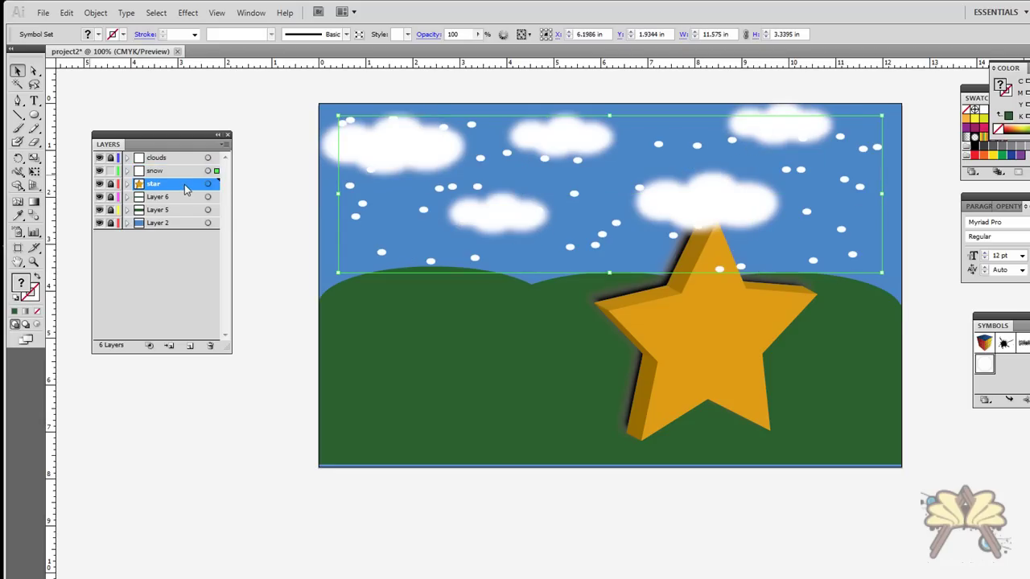
left_click_drag(185, 187, 190, 153)
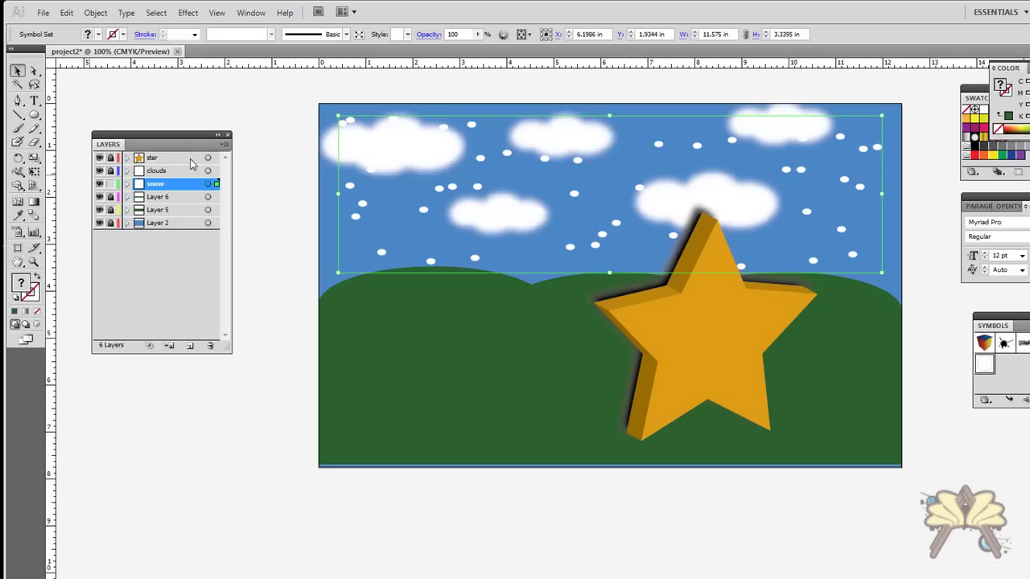
left_click(714, 351)
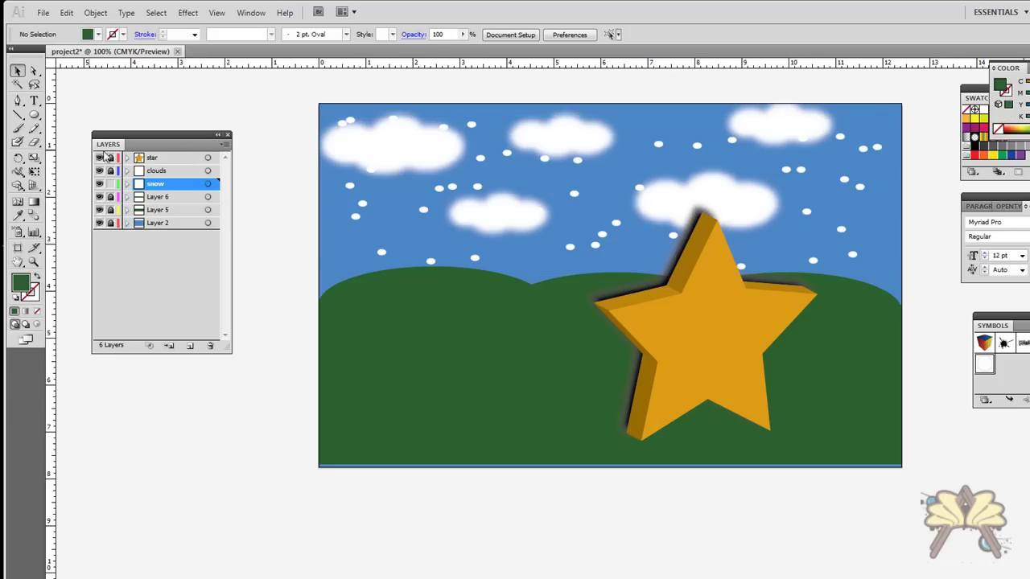
left_click_drag(719, 344, 670, 348)
Set the gradient stops to white and light cyan, then save it as New Gradient Swatch 3.
left_click(576, 545)
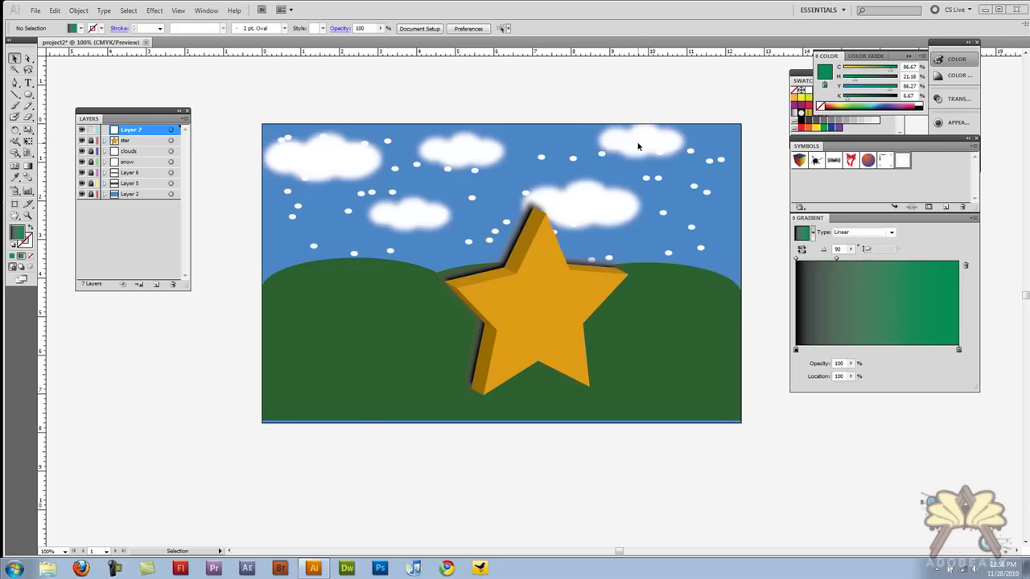
double_click(797, 349)
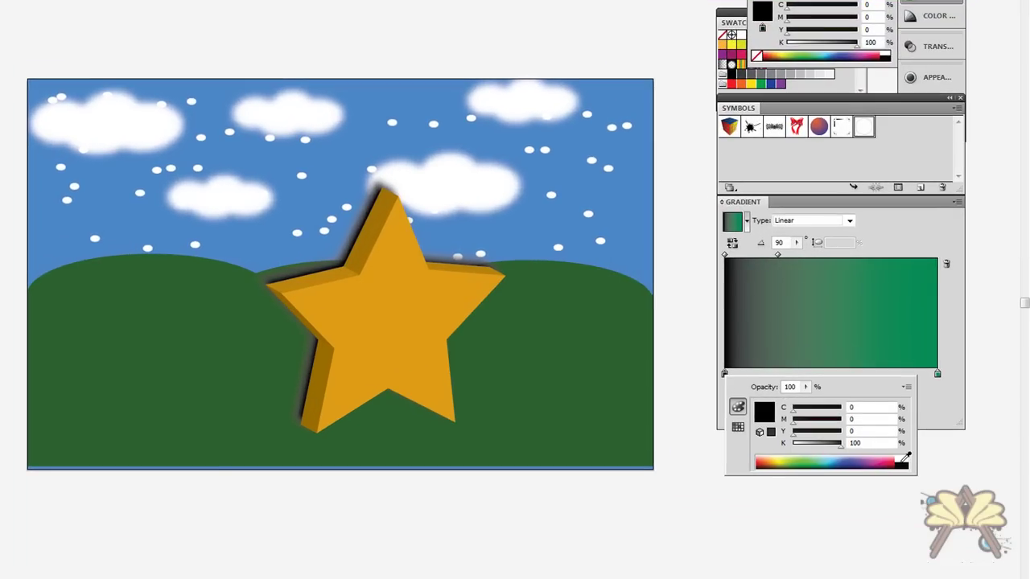
left_click(906, 457)
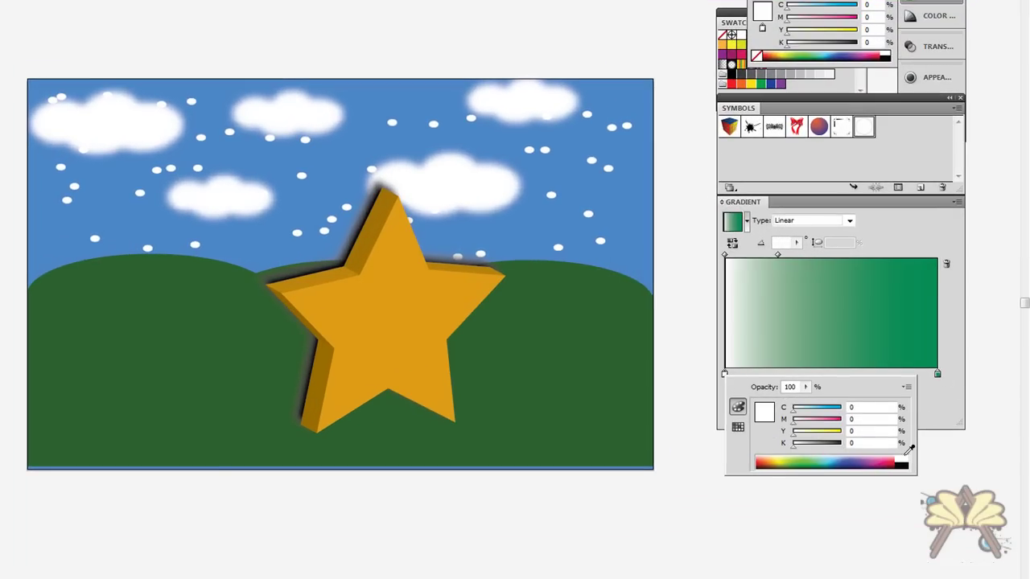
left_click(937, 373)
double_click(937, 373)
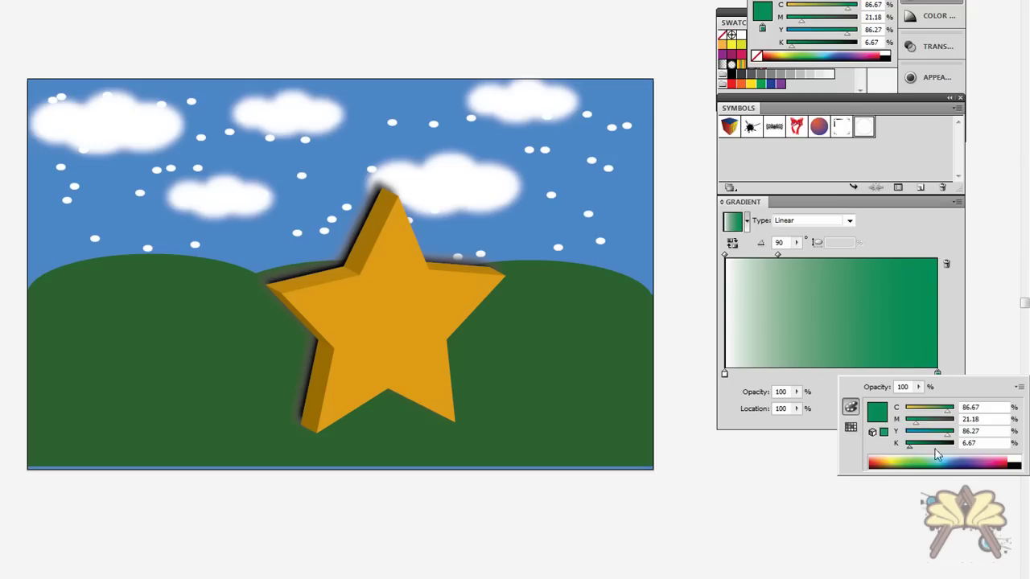
left_click_drag(938, 460, 948, 460)
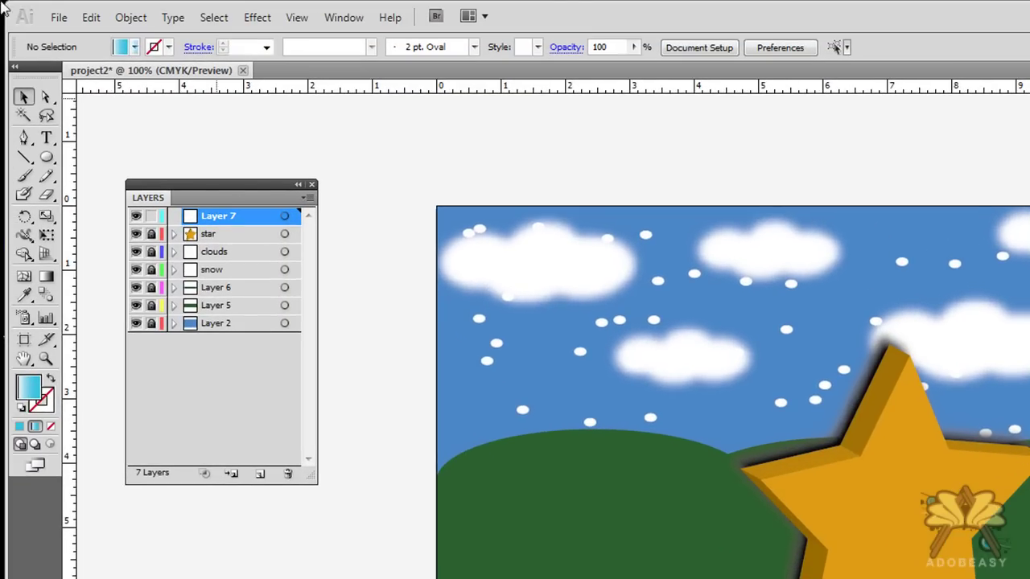
left_click(134, 48)
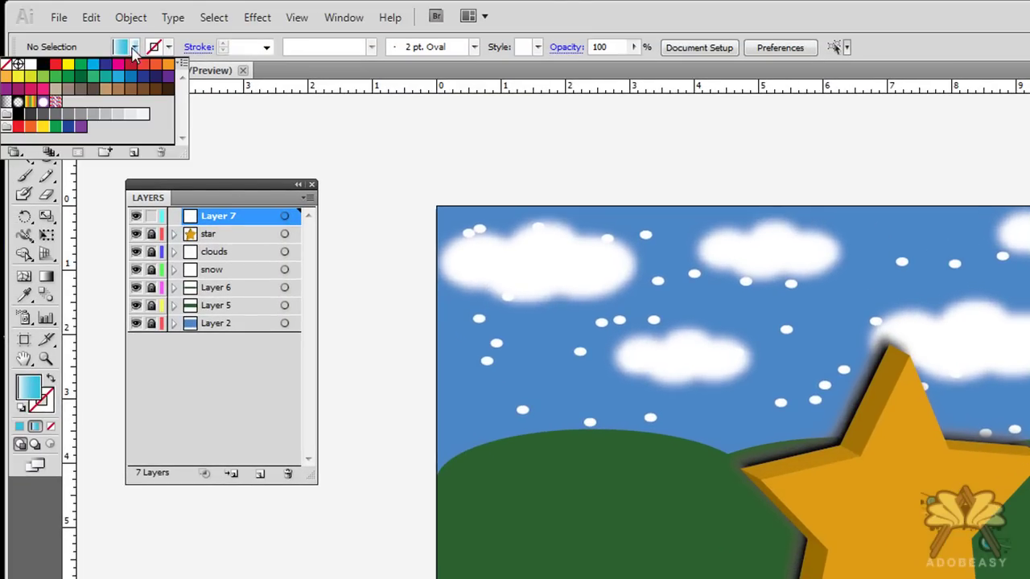
left_click(134, 152)
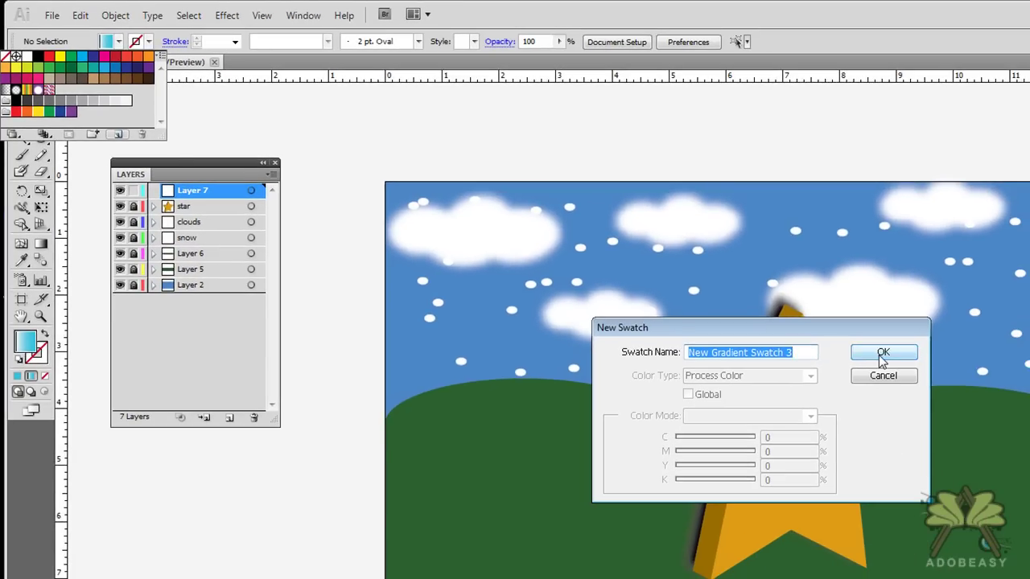
left_click(881, 354)
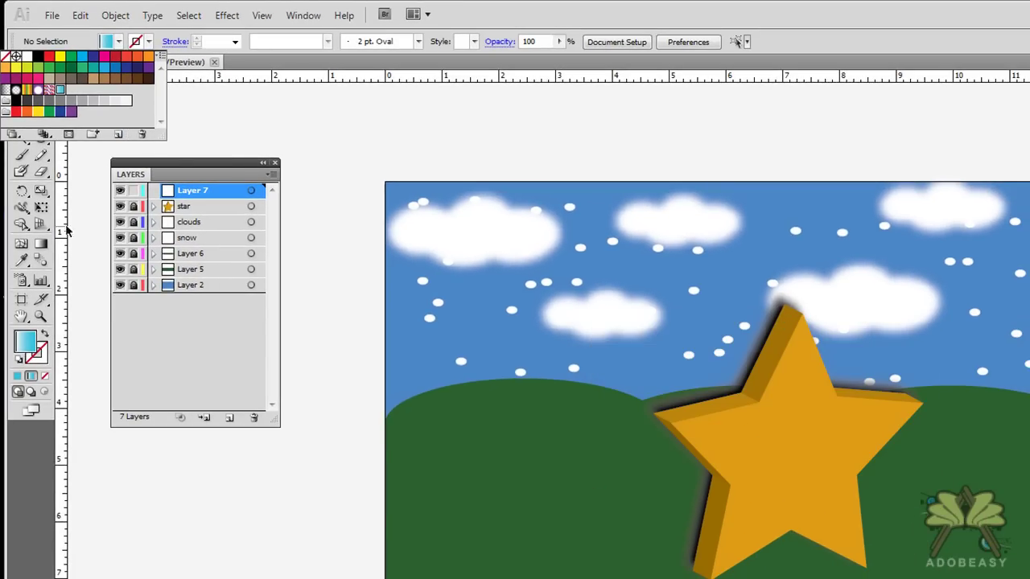
Type 'Hello World' in an area-type box over the left hills and widen the box to fit.
left_click(97, 201)
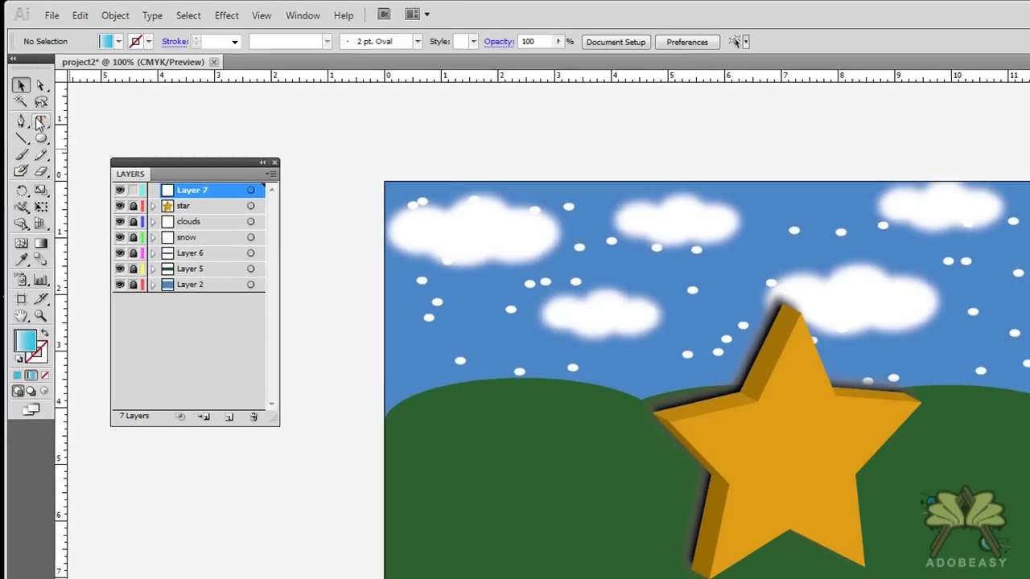
key("t")
left_click_drag(415, 442, 575, 530)
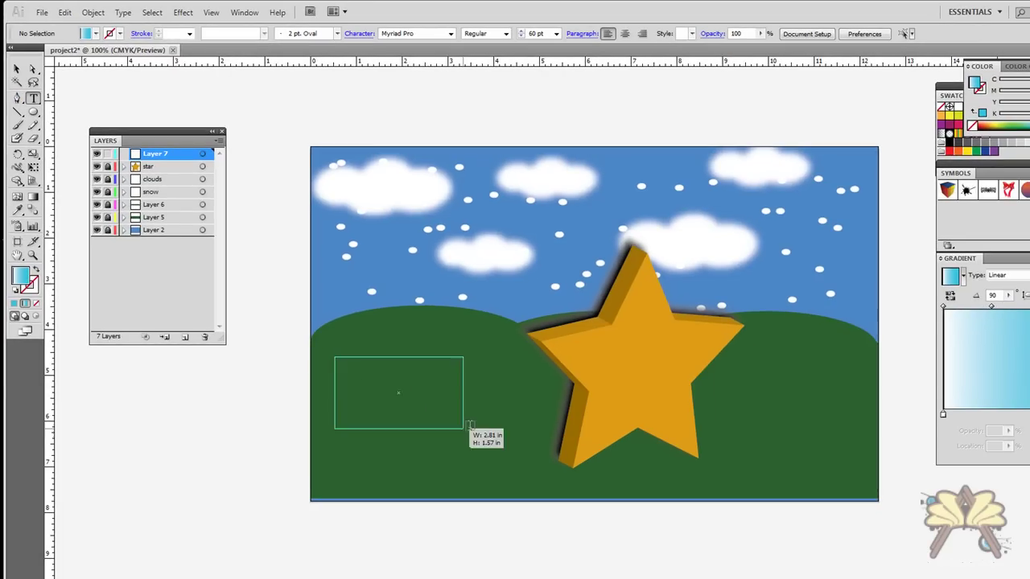
left_click_drag(469, 425, 513, 415)
type("Hel")
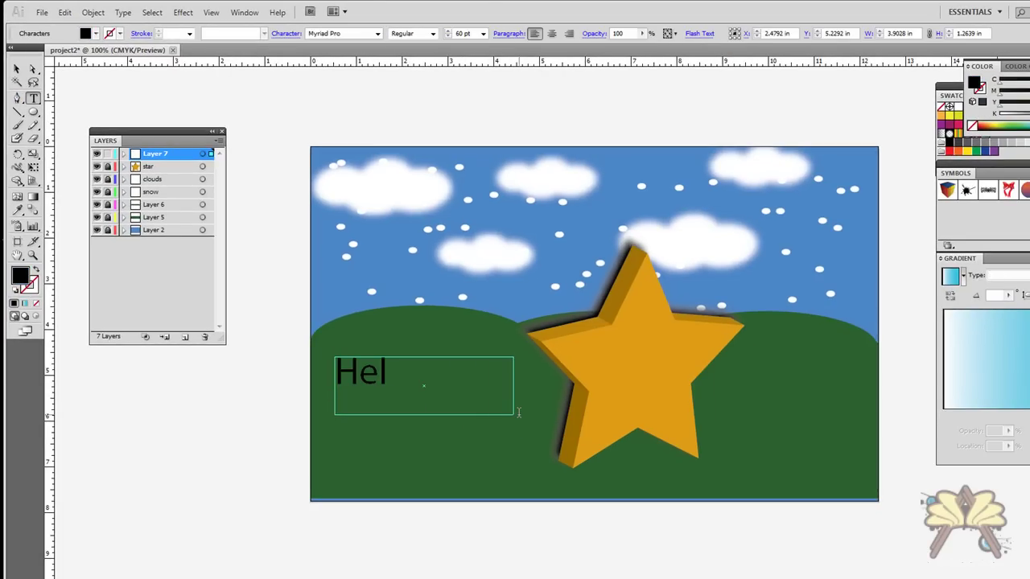
type("lo Worl")
key("BackSpace")
key("BackSpace")
key("BackSpace")
key("BackSpace")
left_click(16, 69)
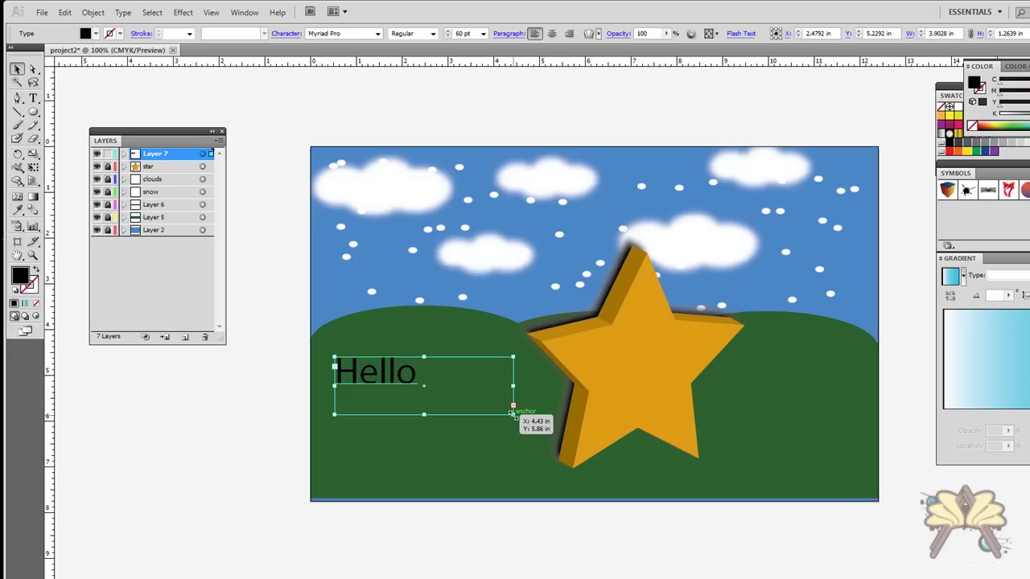
left_click_drag(511, 413, 532, 421)
left_click_drag(481, 378, 476, 391)
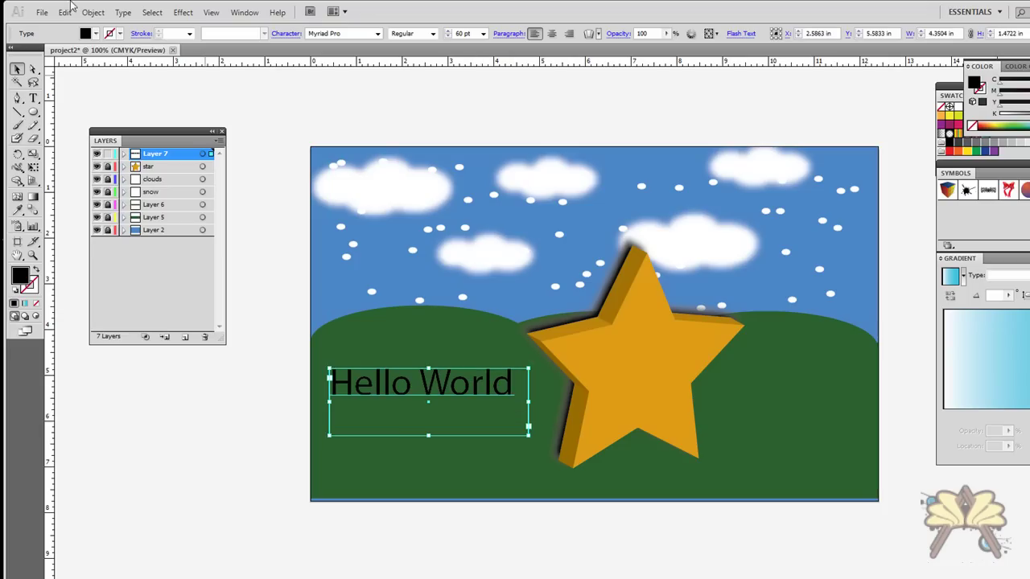
left_click(122, 12)
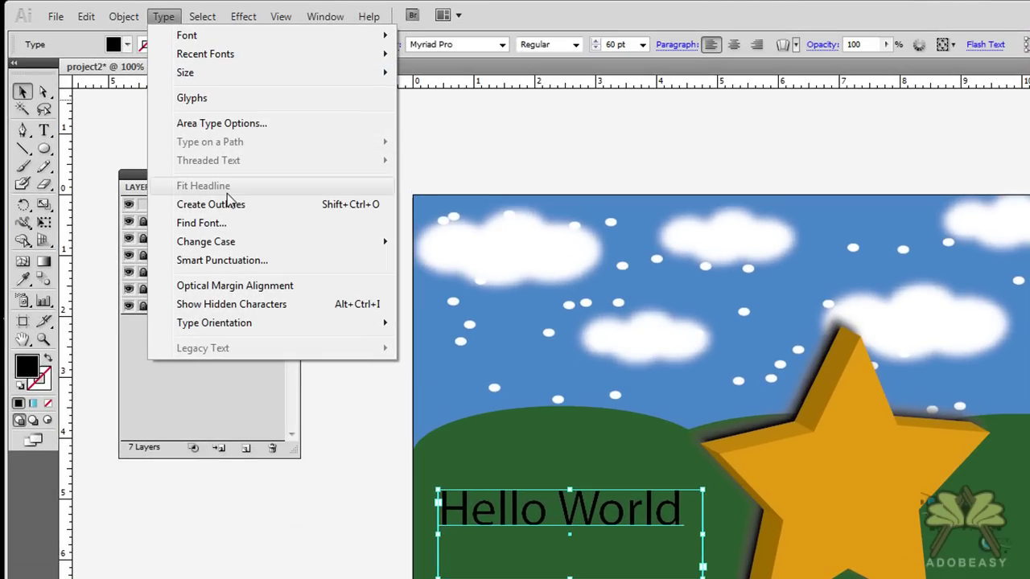
Convert 'Hello World' to outlines and fill them with the new white-to-light-blue gradient swatch.
left_click(225, 204)
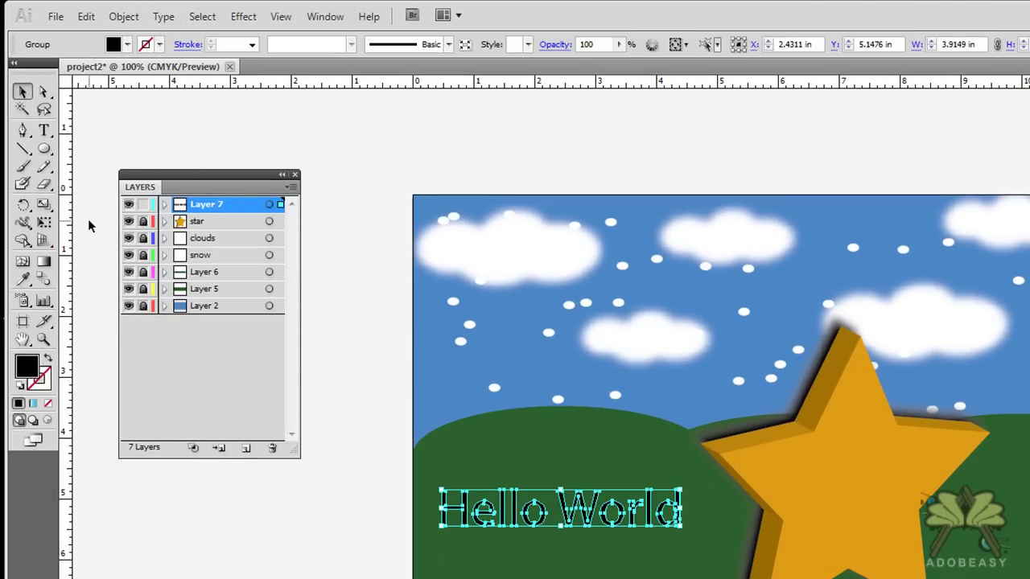
left_click(126, 45)
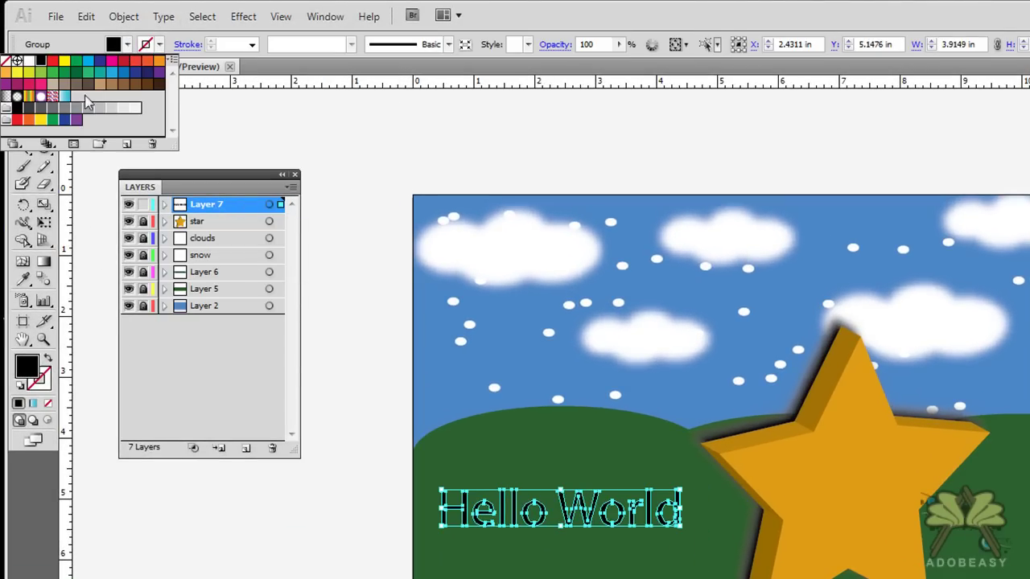
left_click(65, 96)
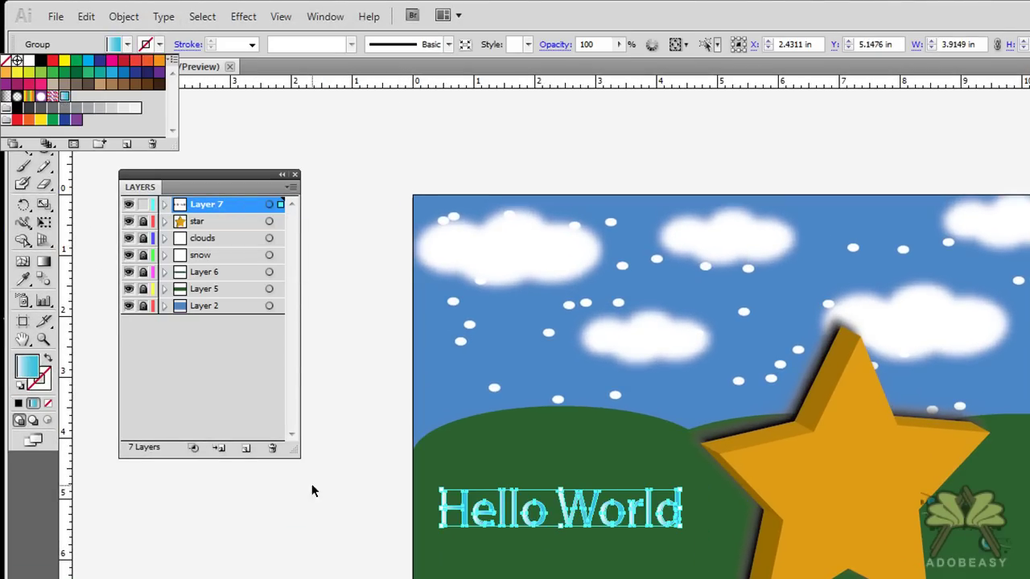
left_click(477, 473)
left_click(519, 515)
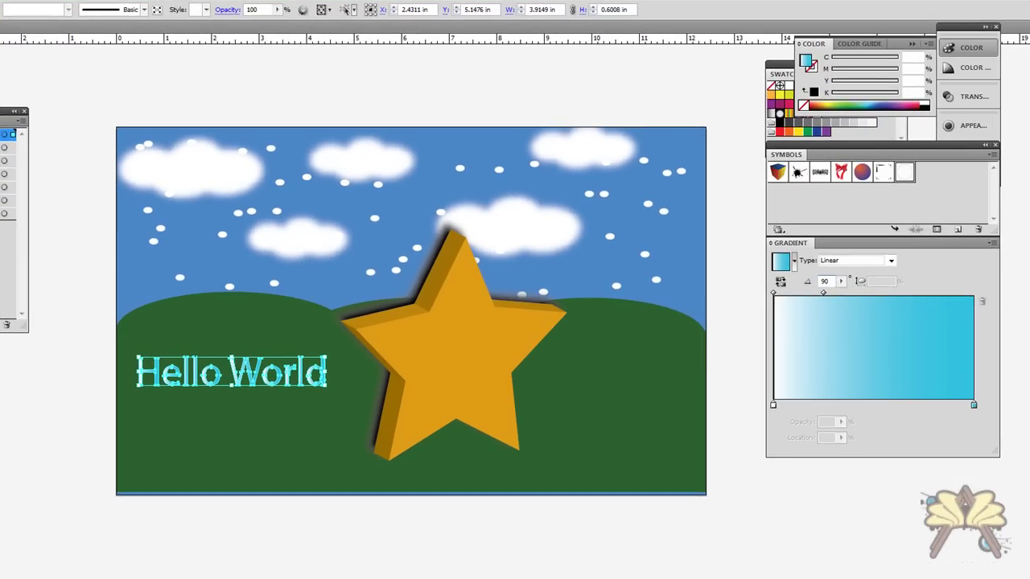
left_click(215, 428)
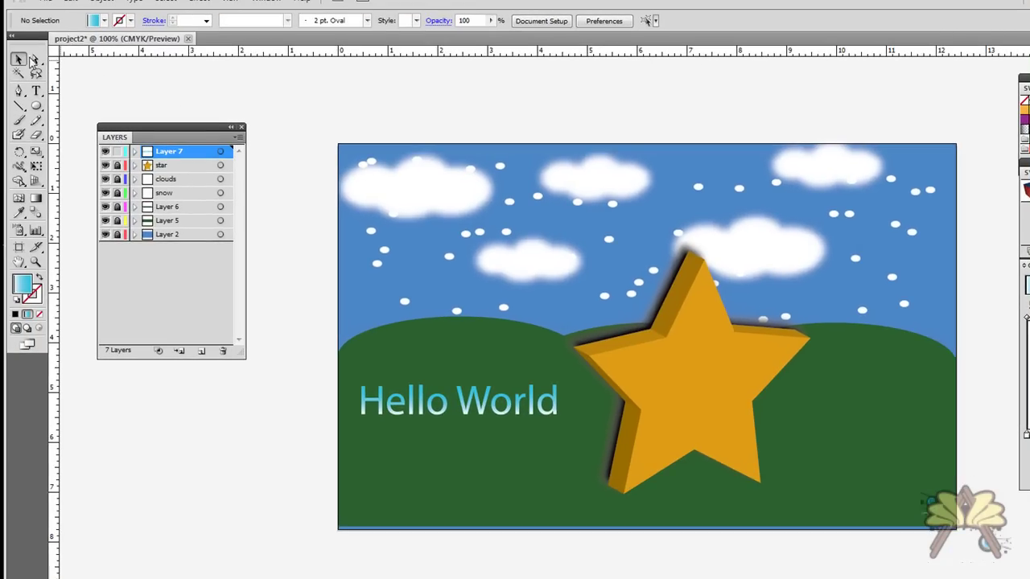
Stretch the H and W letter outlines downward so each extends below the other letters.
left_click(33, 60)
left_click_drag(389, 423, 356, 418)
key("v")
left_click_drag(346, 431, 345, 434)
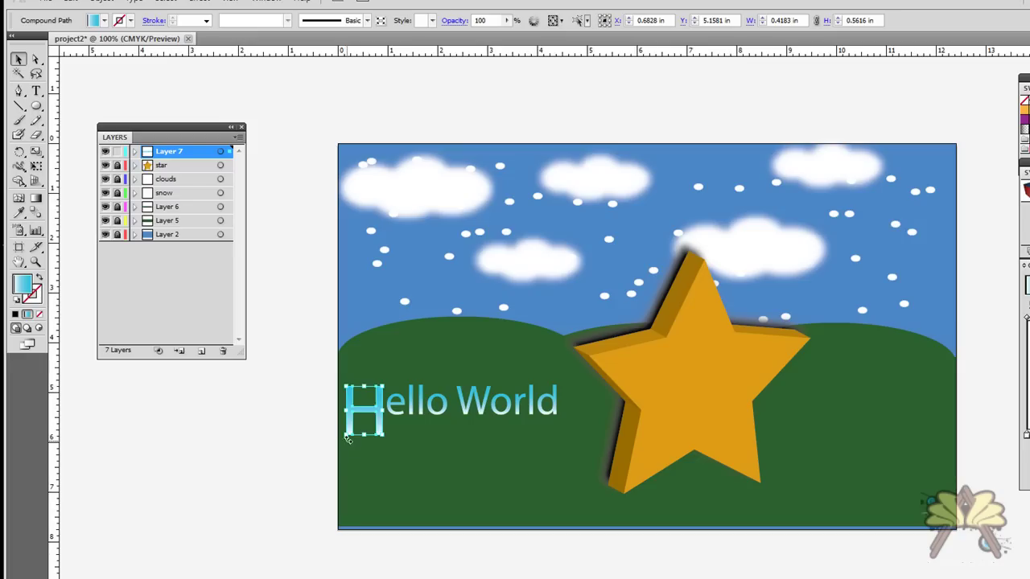
left_click(418, 451)
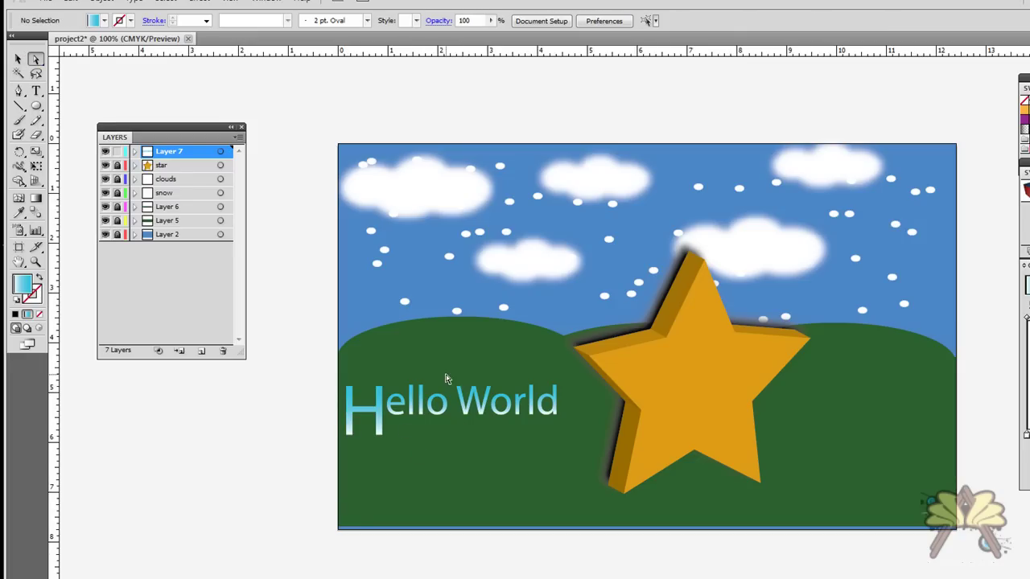
left_click(491, 425)
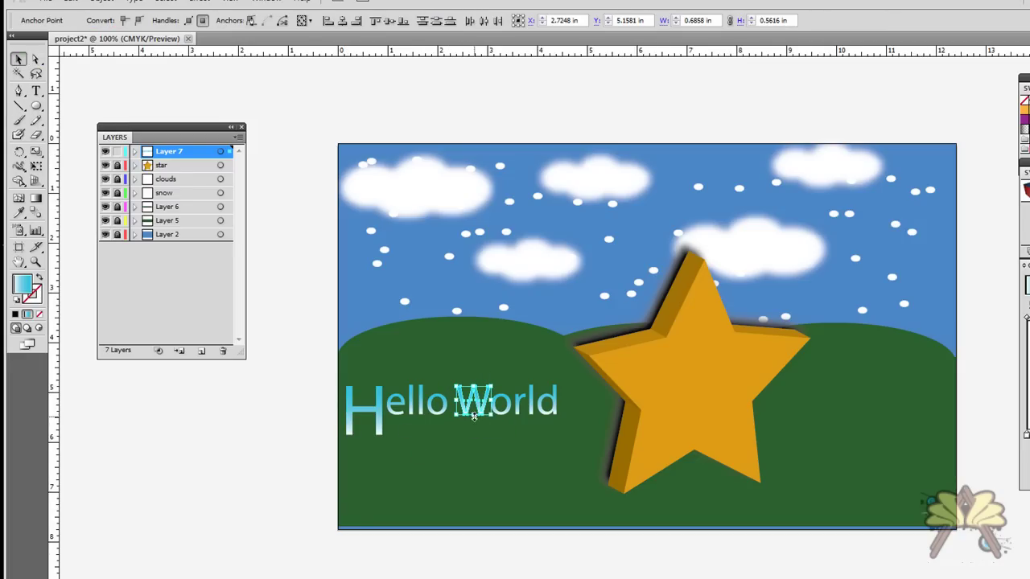
left_click_drag(473, 415, 477, 438)
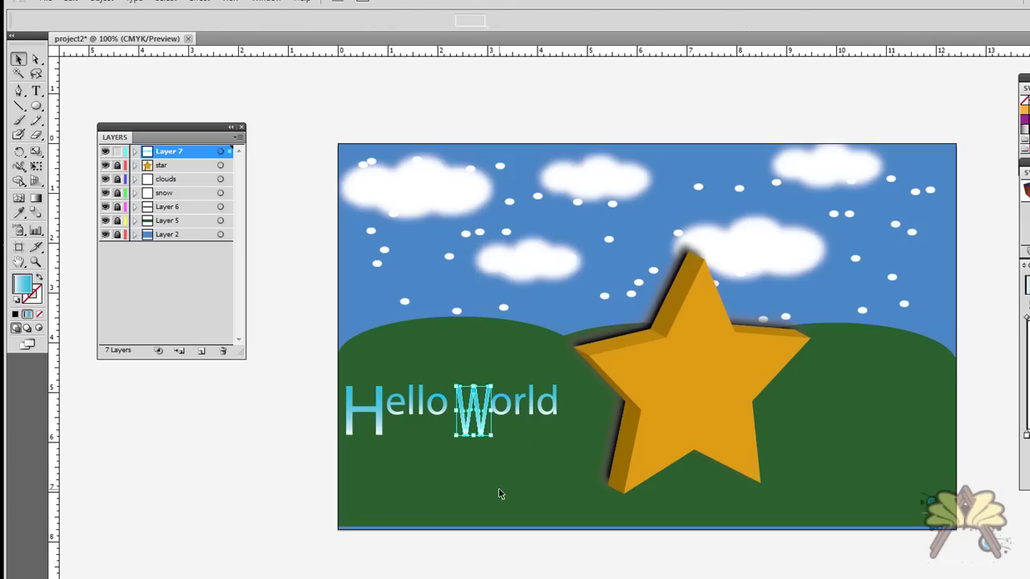
left_click(498, 487)
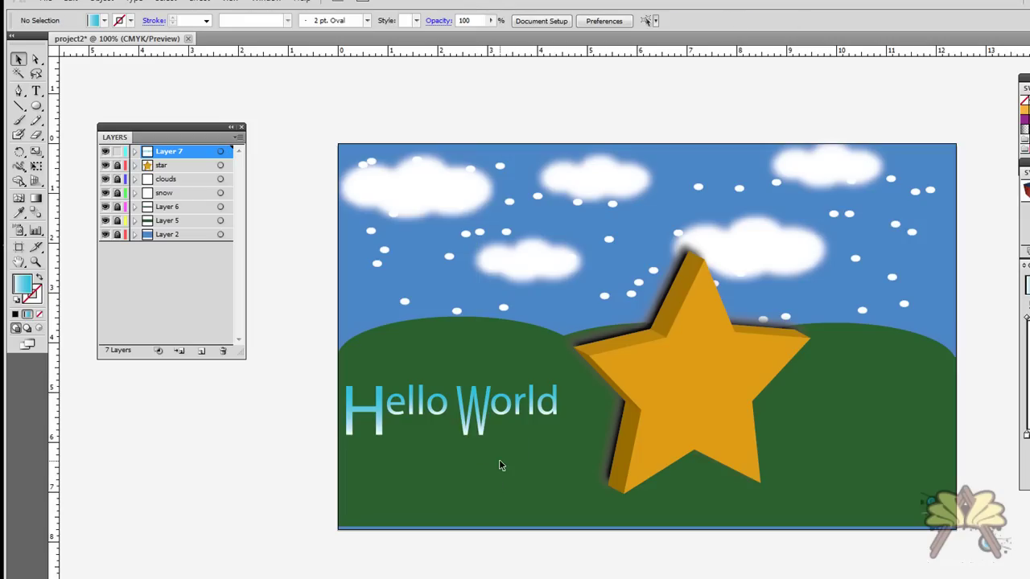